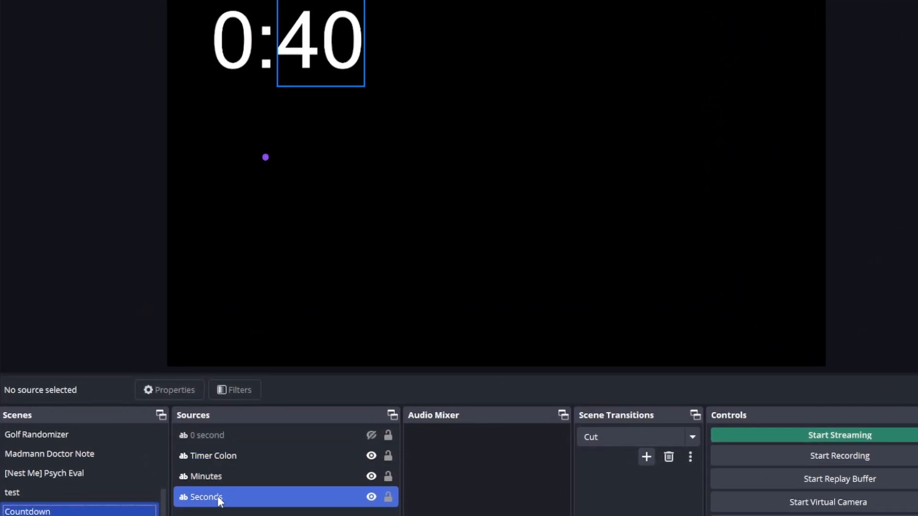
# - Select the Seconds, Minutes, Timer Colon and 0 second text sources in turn to examine their placement
pyautogui.click(214, 500)
pyautogui.keyDown('ctrl'); pyautogui.click(265, 481); pyautogui.keyUp('ctrl')
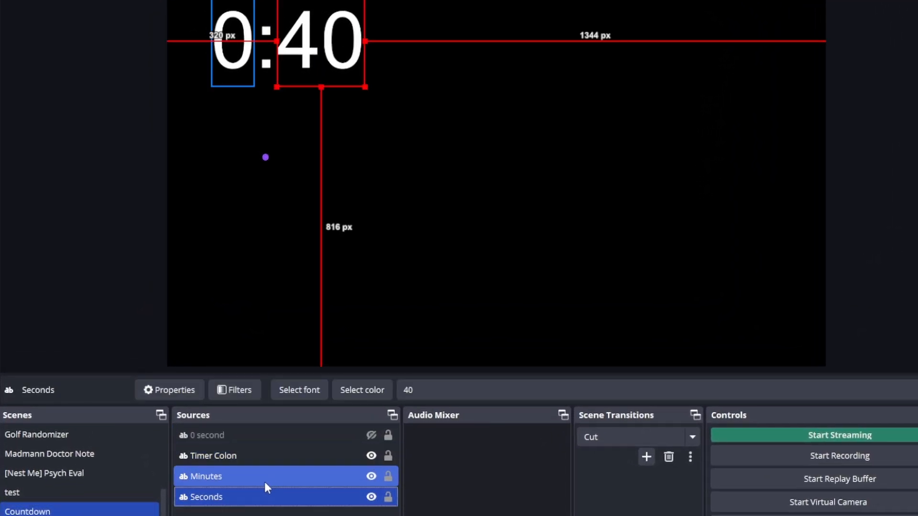
pyautogui.click(205, 458)
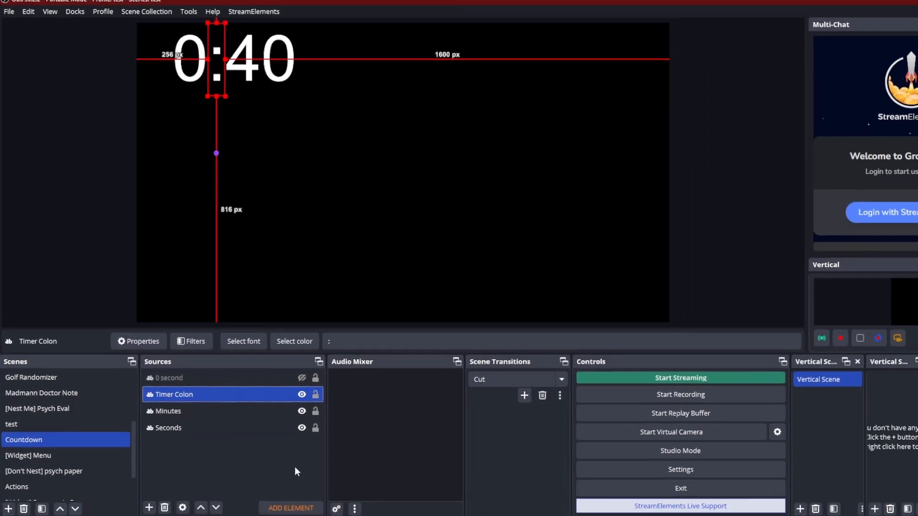
pyautogui.click(294, 466)
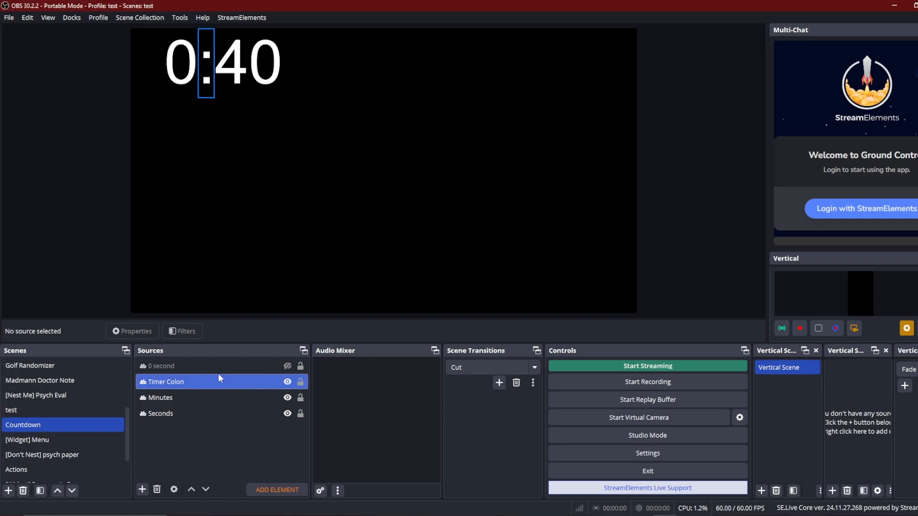
pyautogui.click(169, 371)
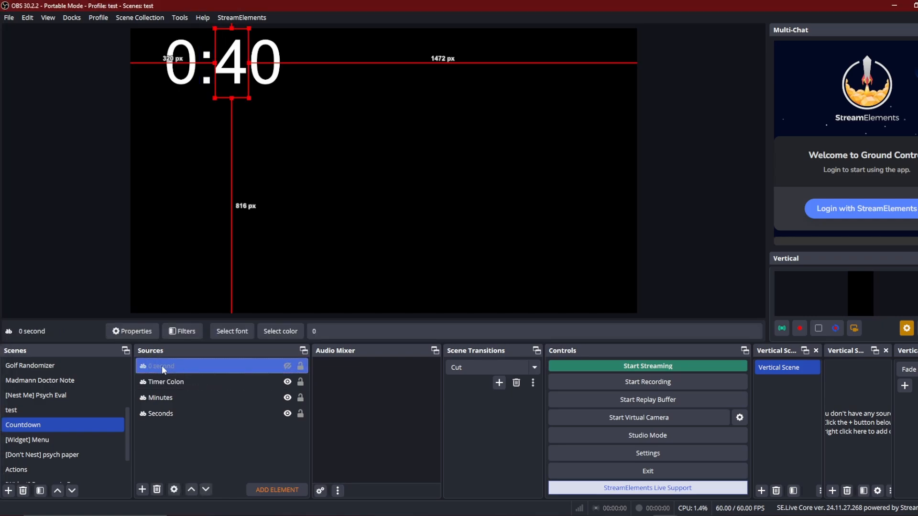
# - Toggle the 0 second source's visibility on and off repeatedly to show the zero filler
pyautogui.click(287, 367)
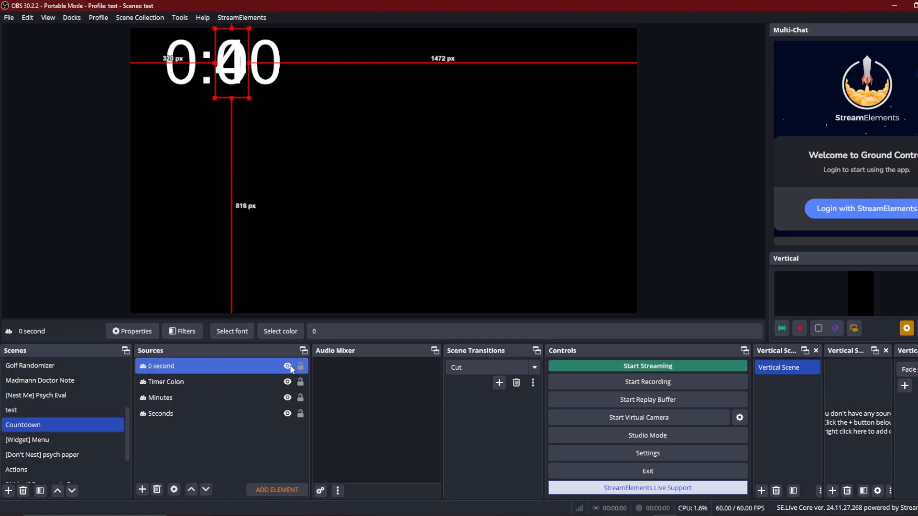
pyautogui.click(288, 366)
pyautogui.click(288, 366)
pyautogui.click(288, 366)
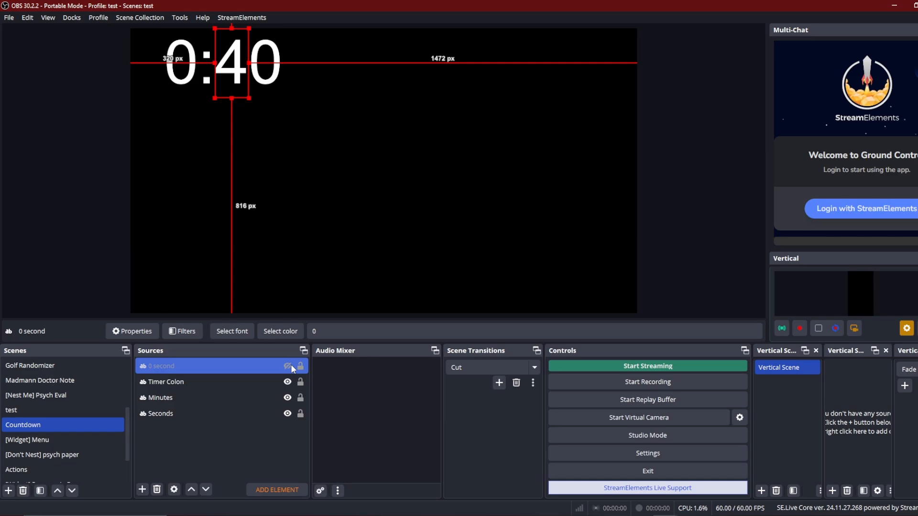
pyautogui.click(288, 366)
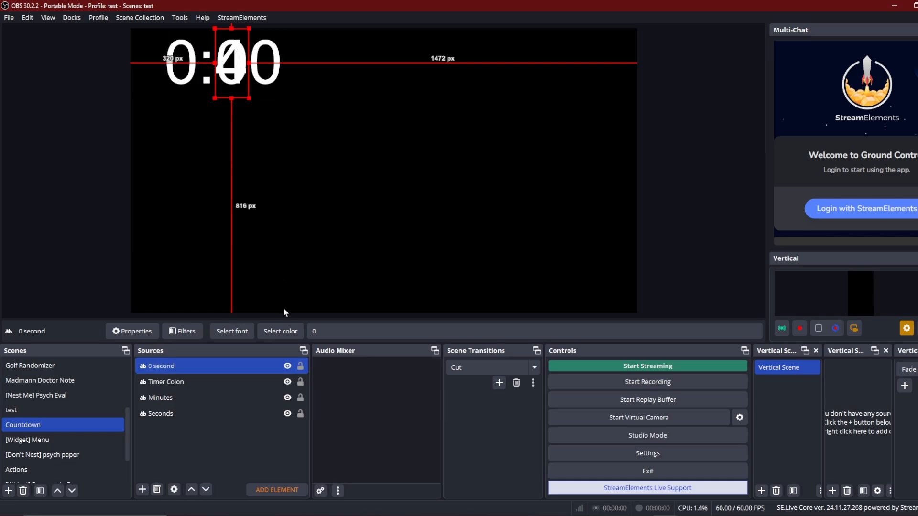
pyautogui.click(287, 366)
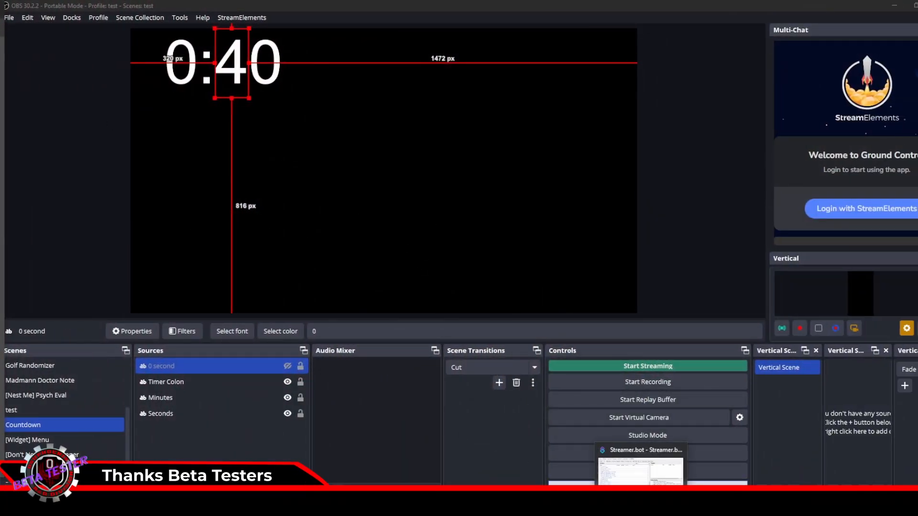
# - Switch to Streamer.bot and examine the Initiate timer action's sub-actions
pyautogui.click(639, 514)
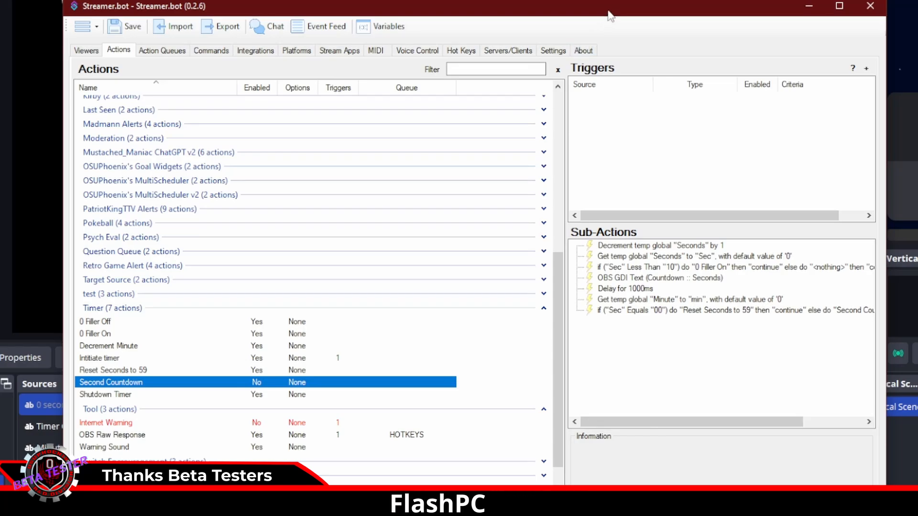
pyautogui.moveTo(608, 12); pyautogui.dragTo(572, 0)
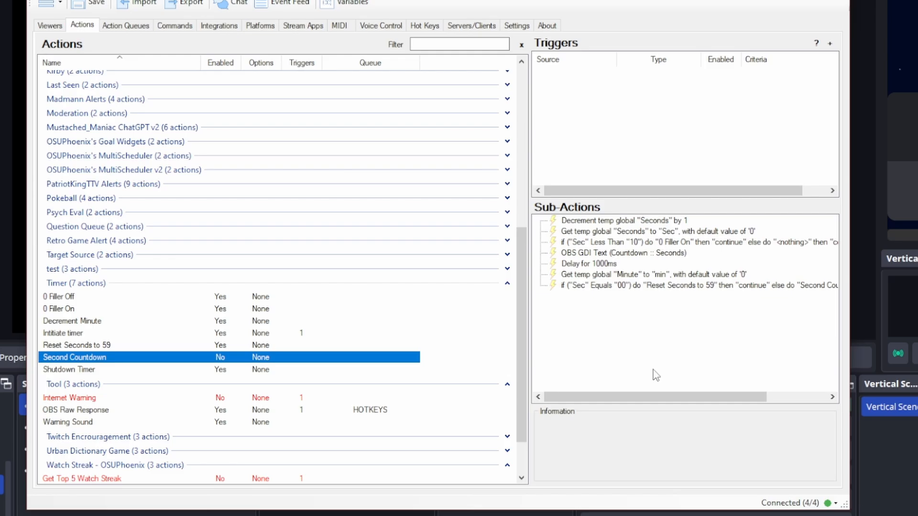
pyautogui.click(175, 331)
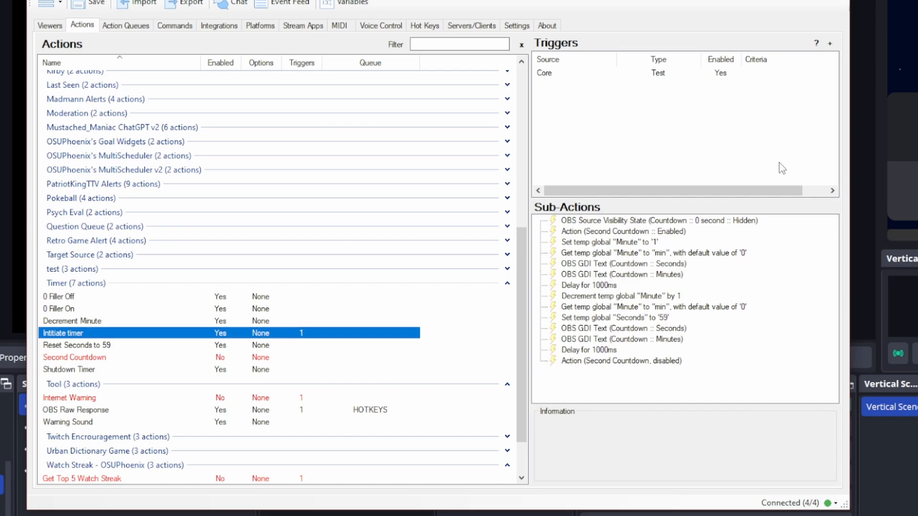
pyautogui.click(692, 220)
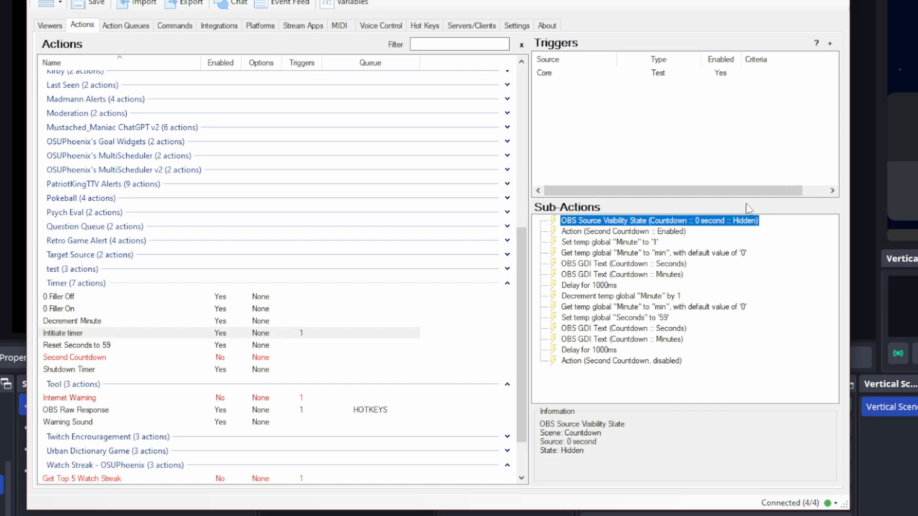
pyautogui.click(591, 243)
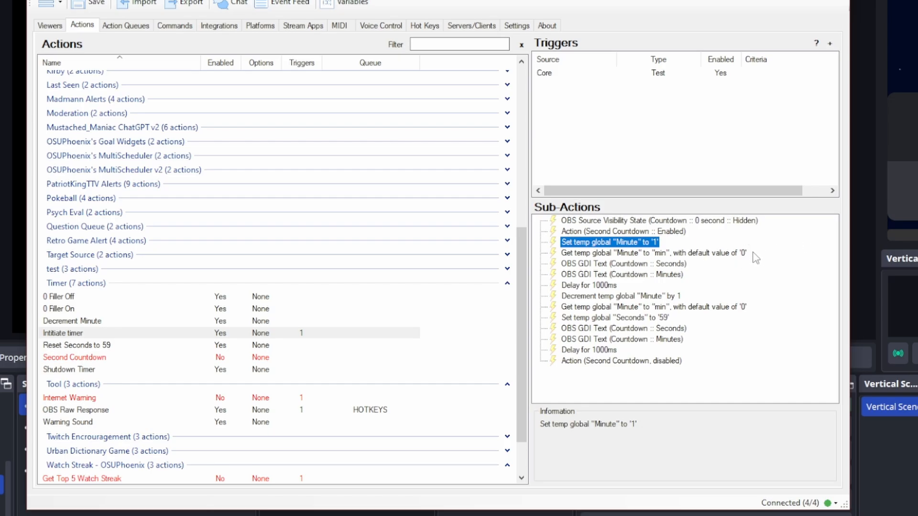
pyautogui.click(595, 264)
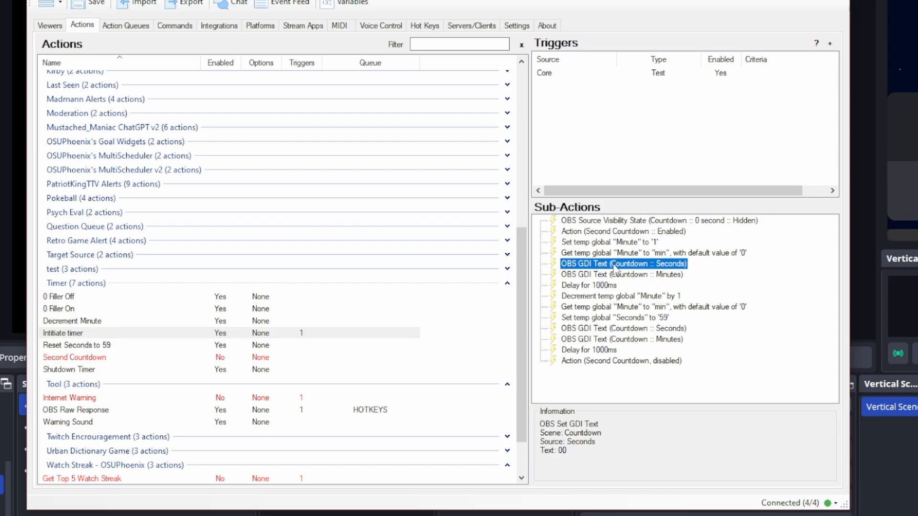
# - Open the Seconds GDI Text sub-action and run its test
pyautogui.doubleClick(615, 266)
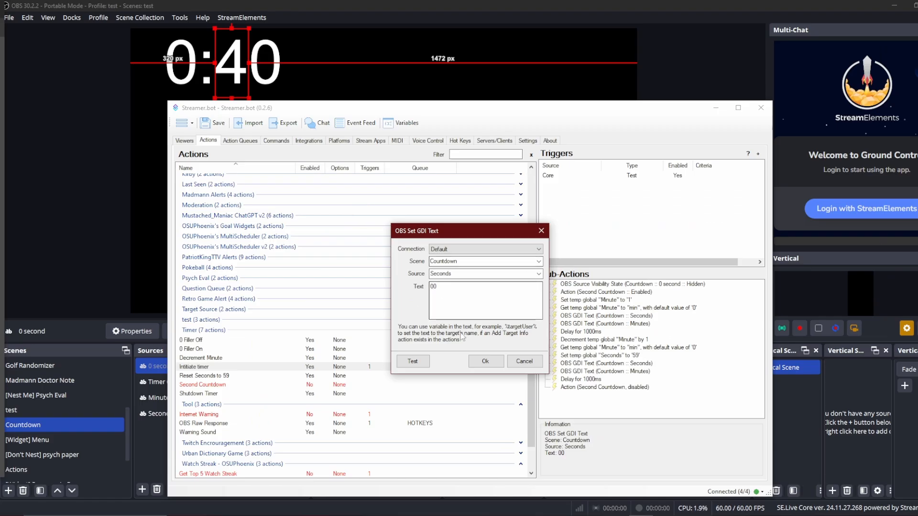
pyautogui.click(360, 325)
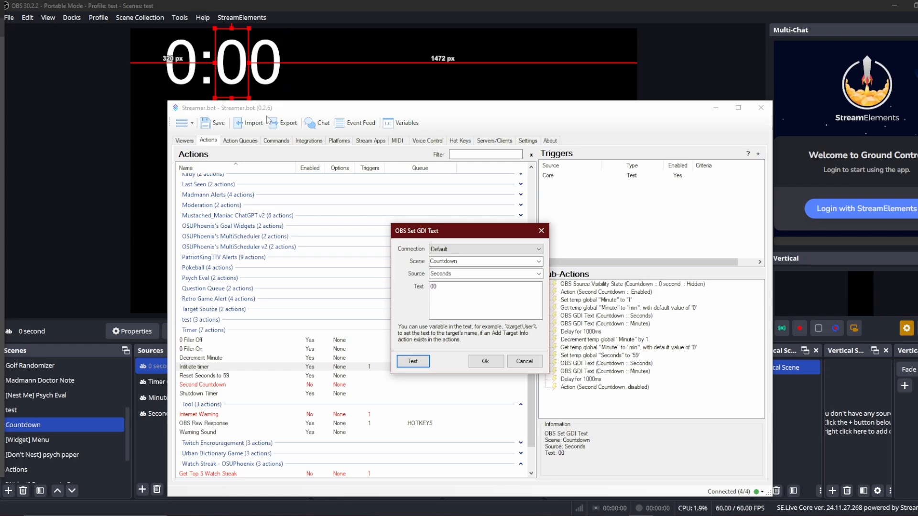
pyautogui.click(497, 362)
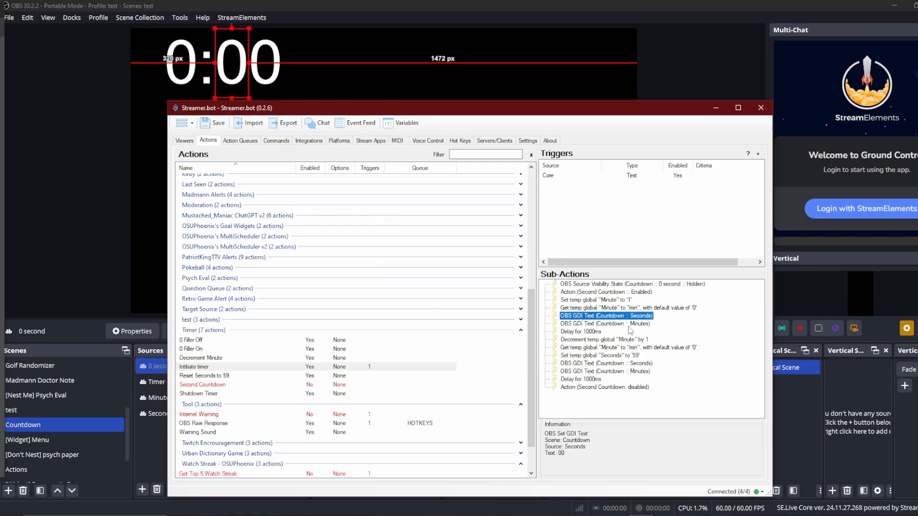
# - Inspect the settings of the Minutes and Seconds GDI Text sub-actions
pyautogui.doubleClick(629, 324)
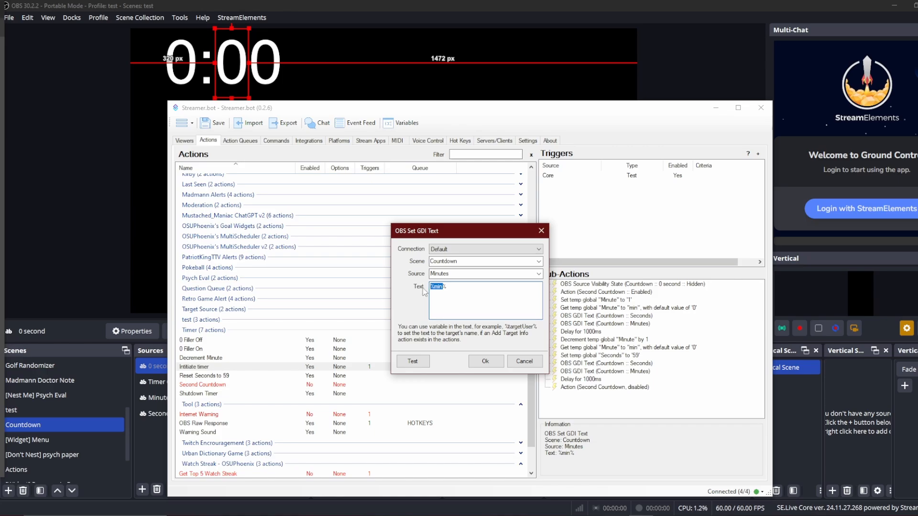
pyautogui.click(524, 362)
pyautogui.doubleClick(636, 315)
pyautogui.click(486, 361)
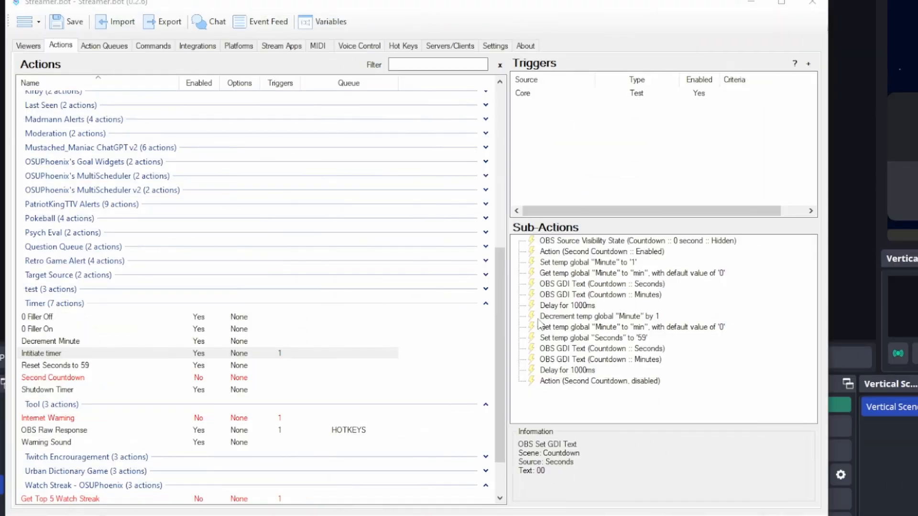
# - Step through the delay, minute decrement and set-seconds-to-59 sub-actions of Initiate timer
pyautogui.click(570, 306)
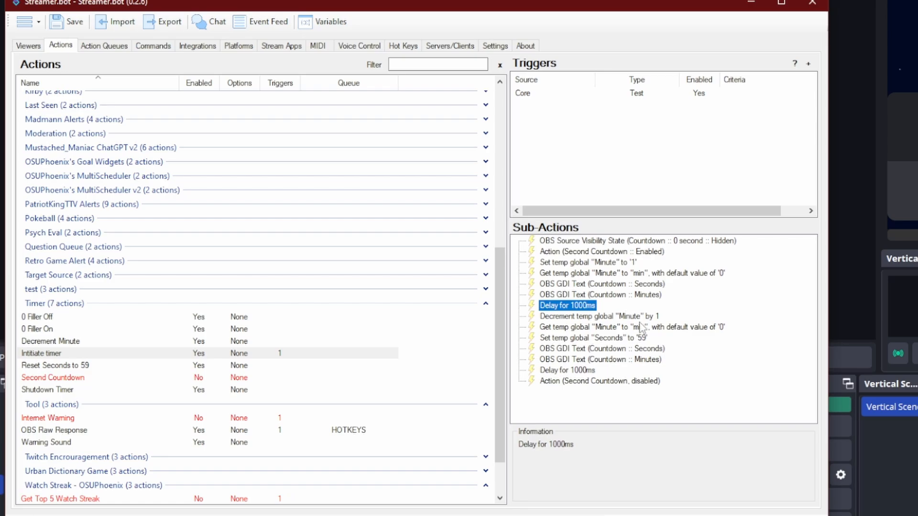
pyautogui.click(578, 338)
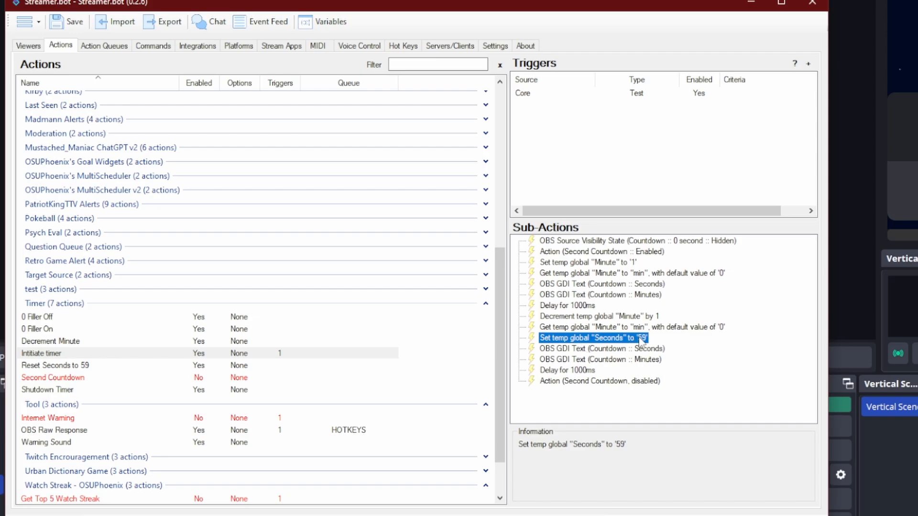
pyautogui.click(590, 317)
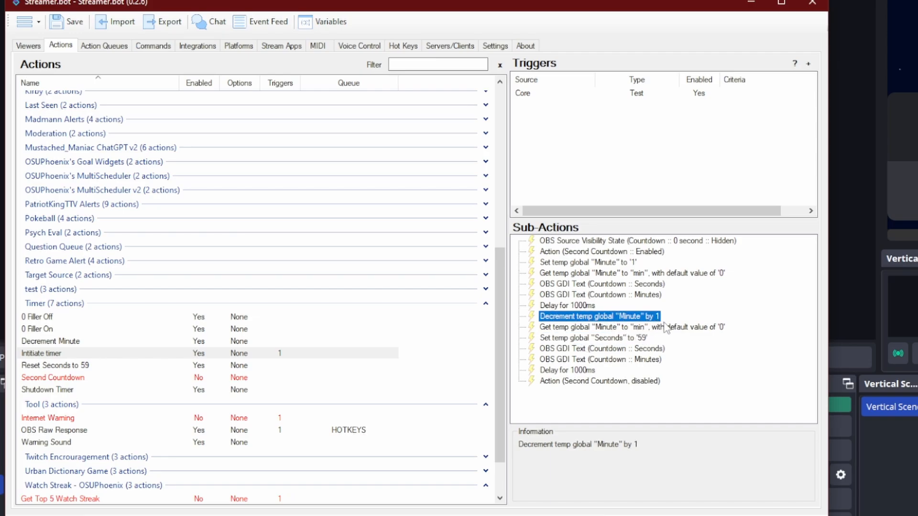
pyautogui.click(607, 263)
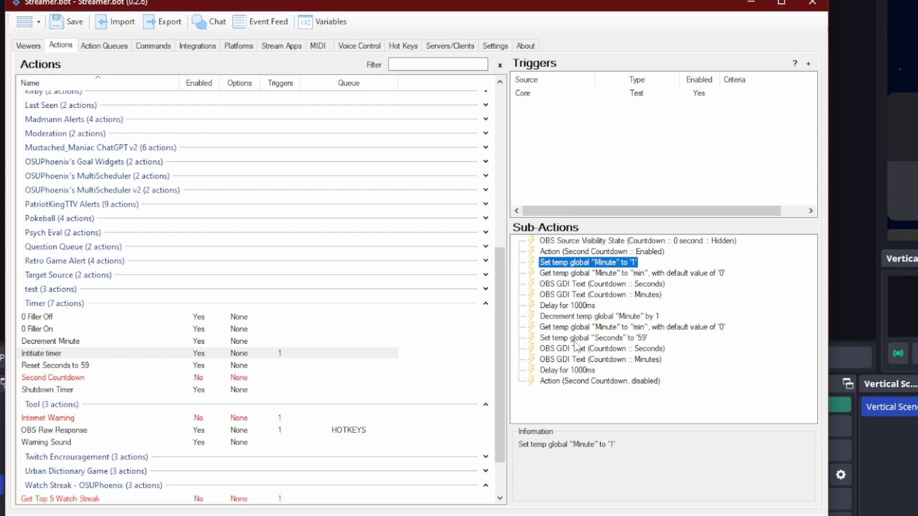
pyautogui.click(586, 317)
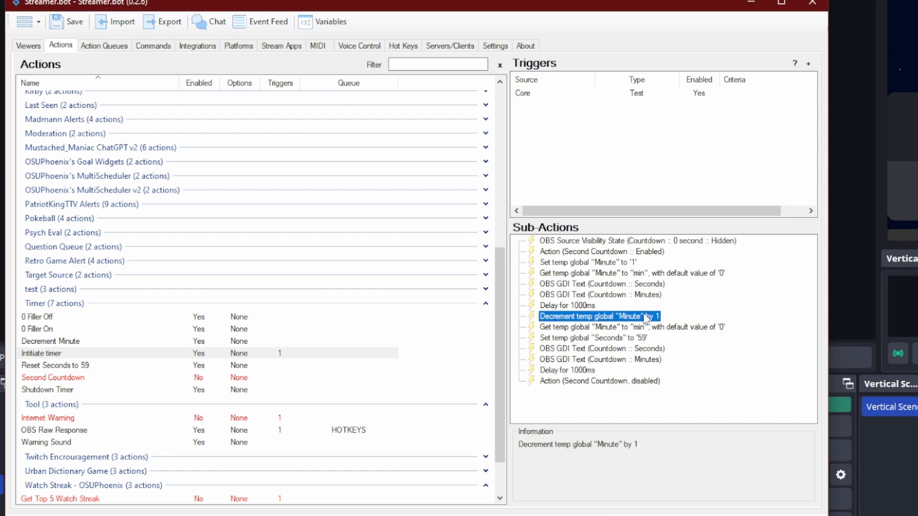
pyautogui.click(545, 339)
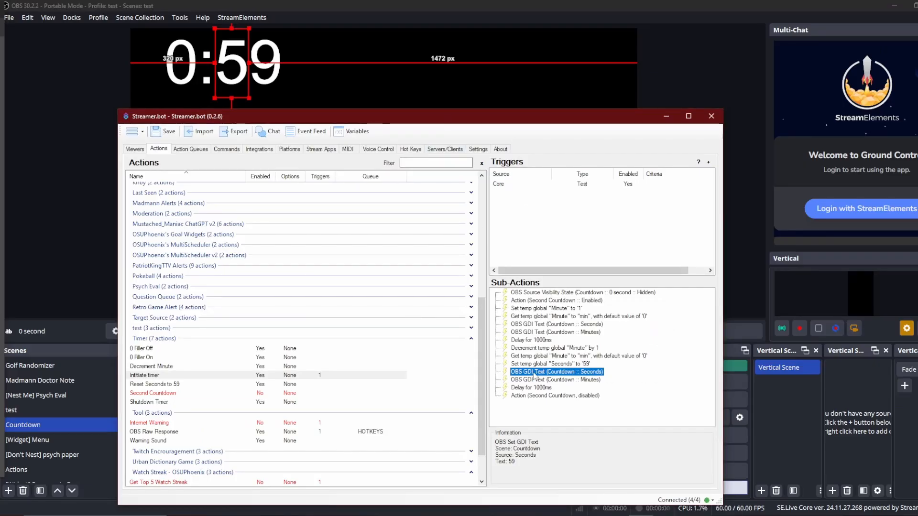
# - Test the Minutes GDI Text sub-action, then review the closing delay and Second Countdown sub-actions
pyautogui.doubleClick(619, 360)
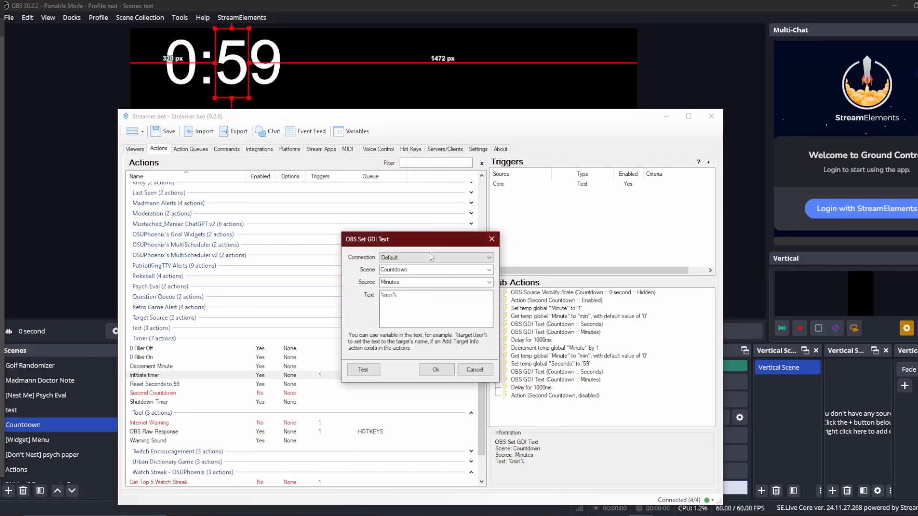
pyautogui.click(373, 373)
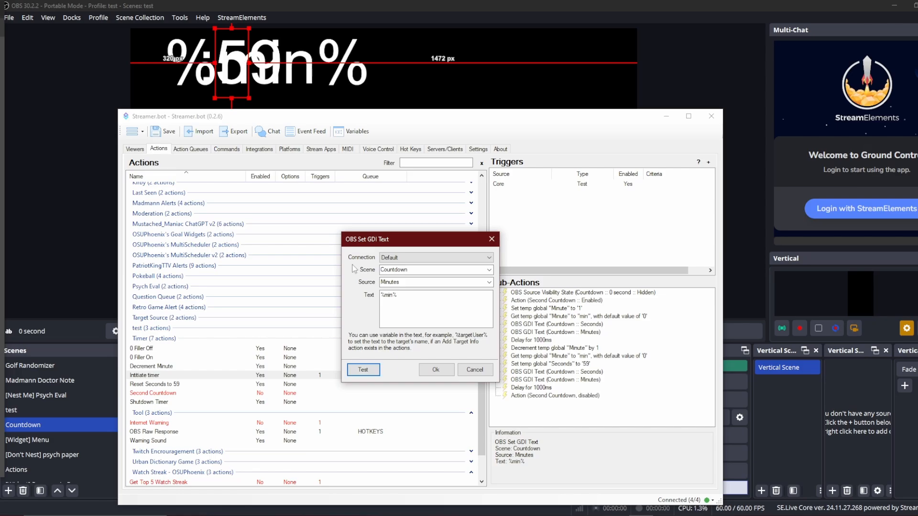
pyautogui.click(434, 370)
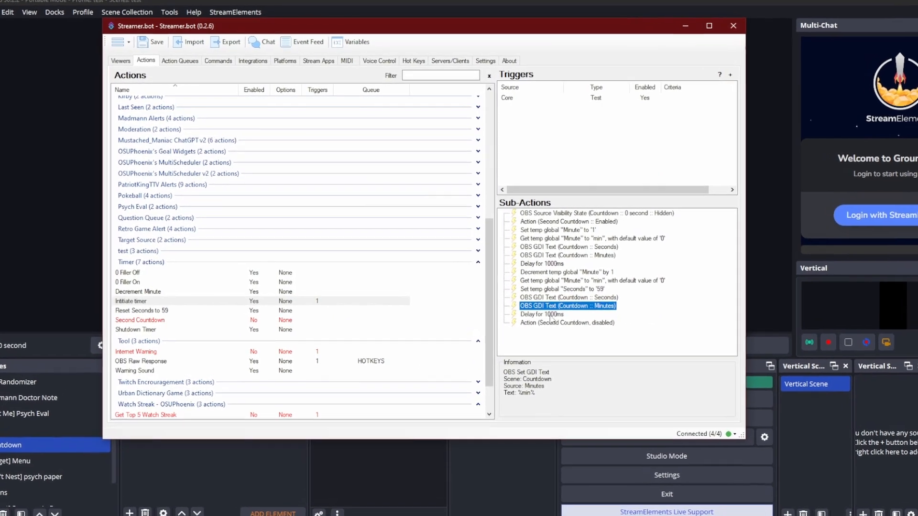
pyautogui.click(545, 301)
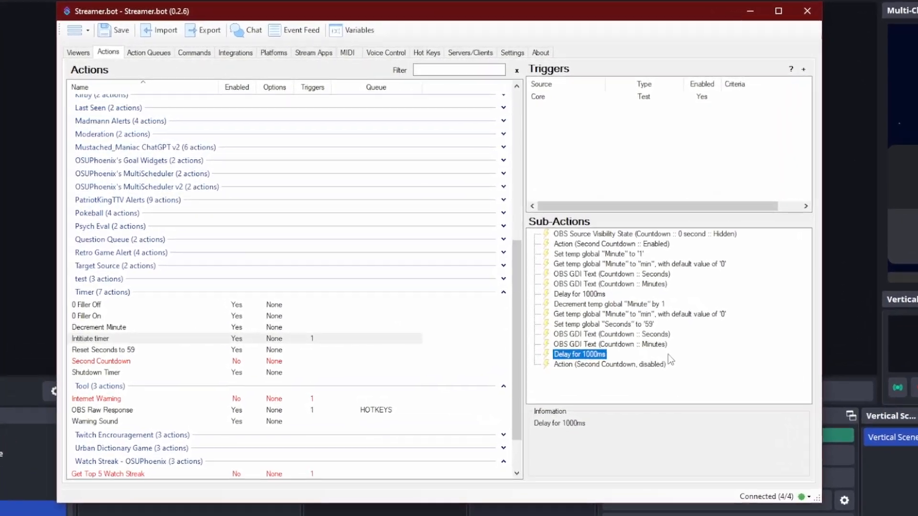
pyautogui.click(580, 366)
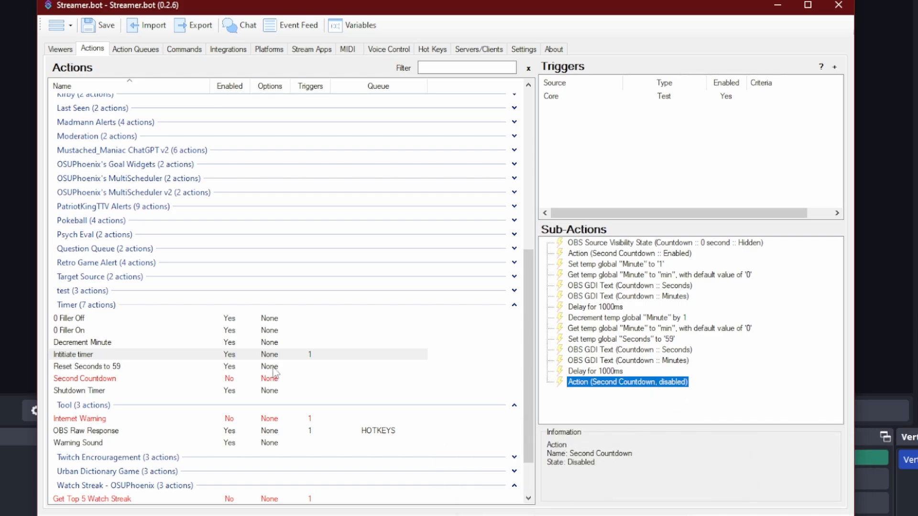
# - Open the Second Countdown action and examine each of its sub-actions
pyautogui.click(157, 389)
pyautogui.click(135, 382)
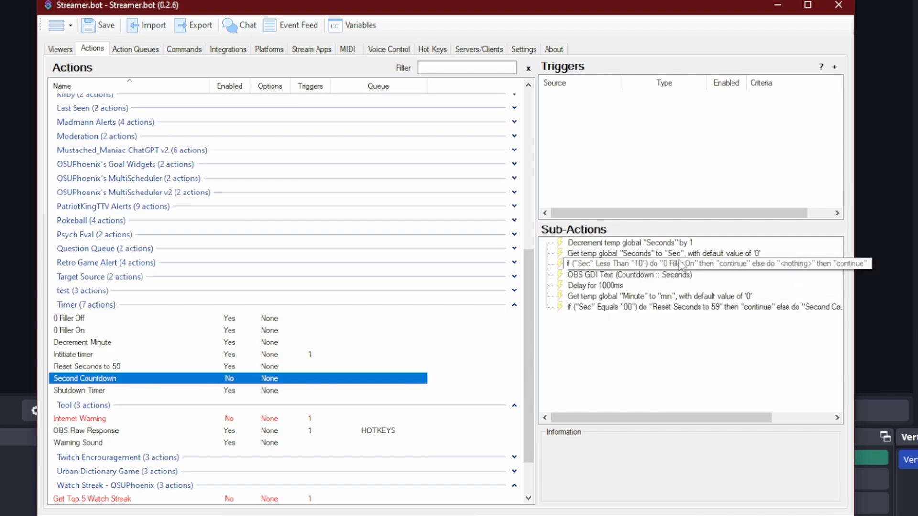
pyautogui.click(627, 244)
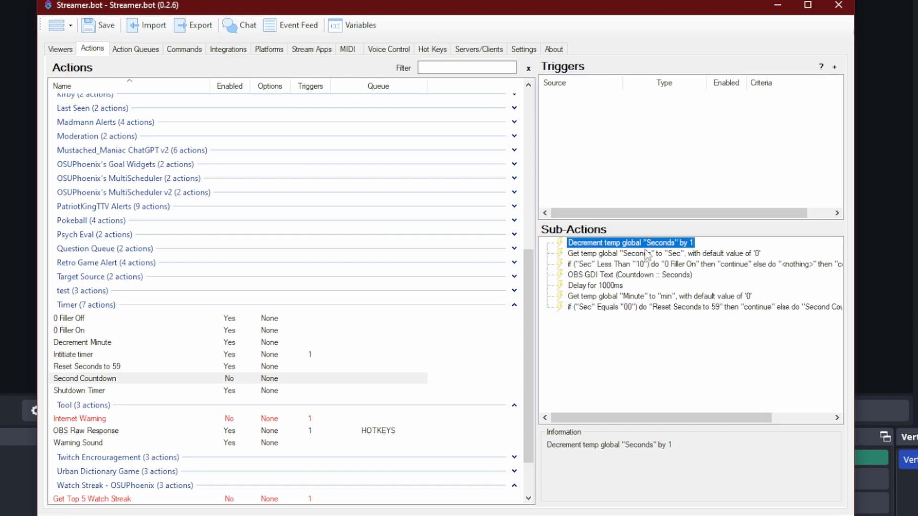
pyautogui.click(629, 255)
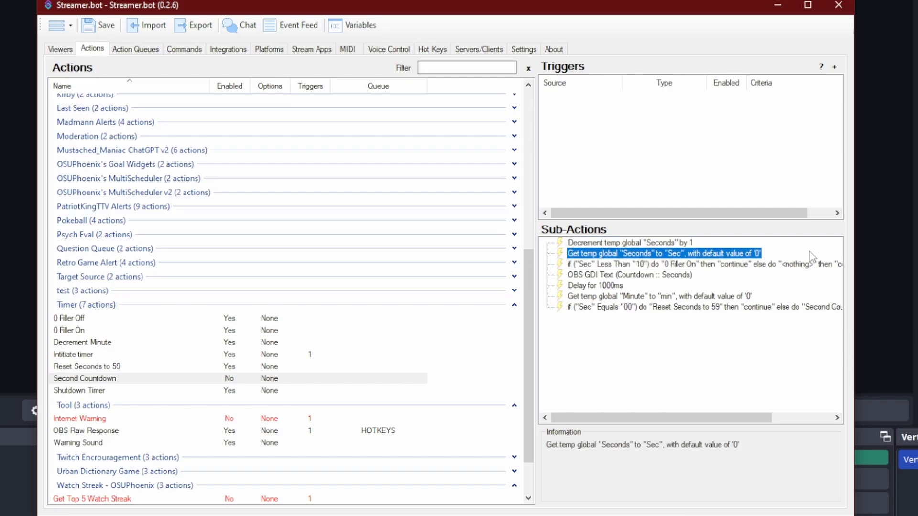
pyautogui.click(774, 266)
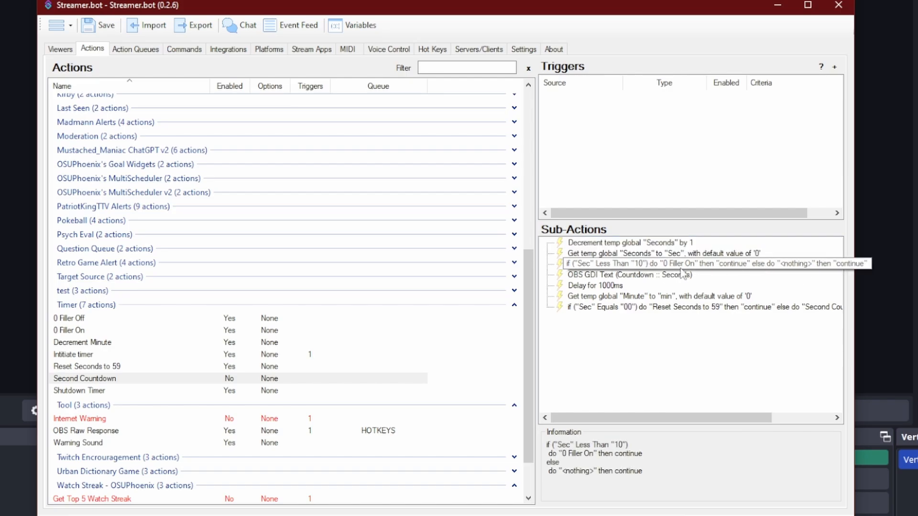
pyautogui.click(663, 277)
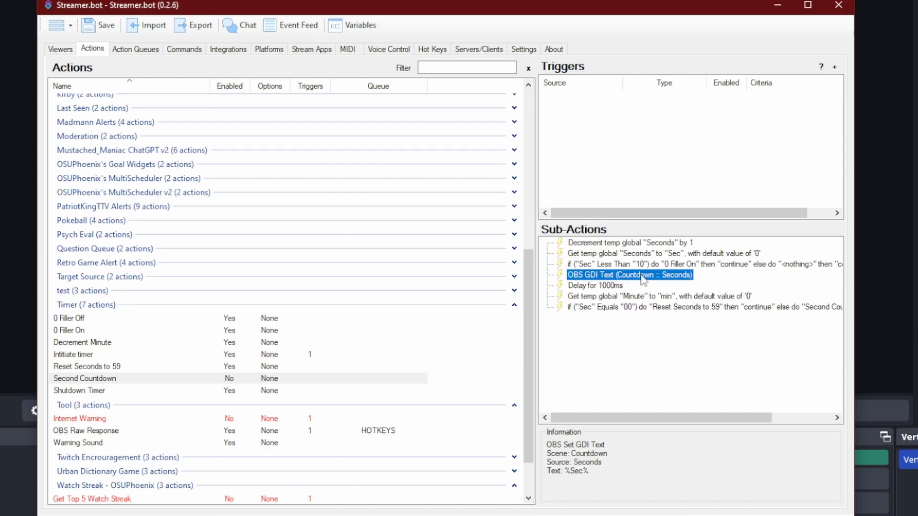
# - Inspect the Seconds GDI Text sub-action and the under-10 filler condition of the Second Countdown action
pyautogui.doubleClick(640, 276)
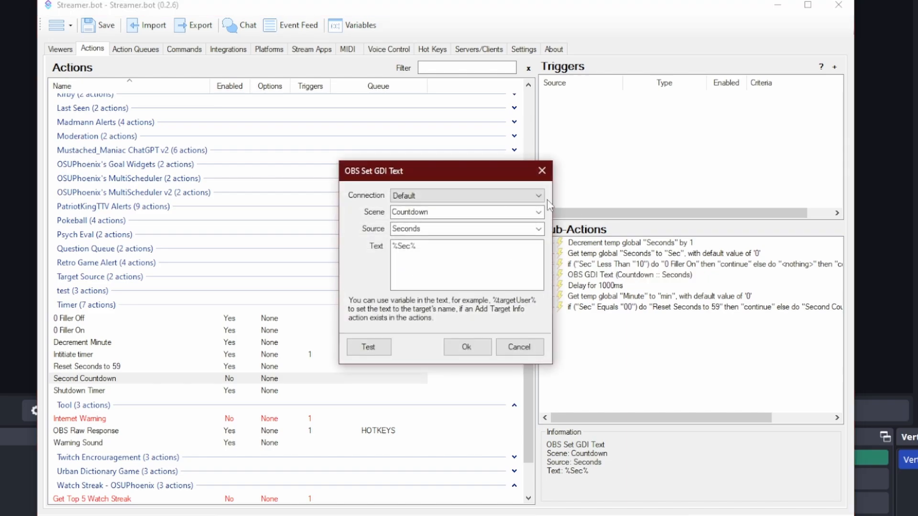
pyautogui.click(460, 351)
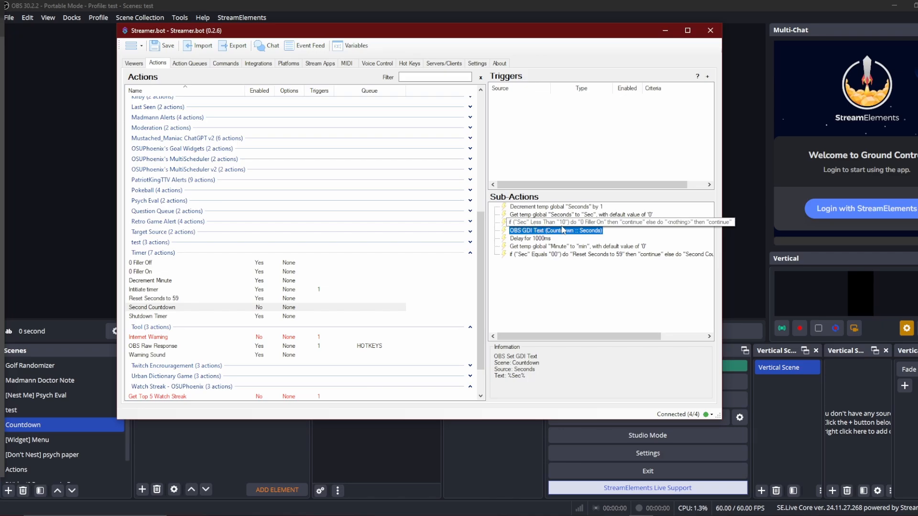
pyautogui.doubleClick(600, 223)
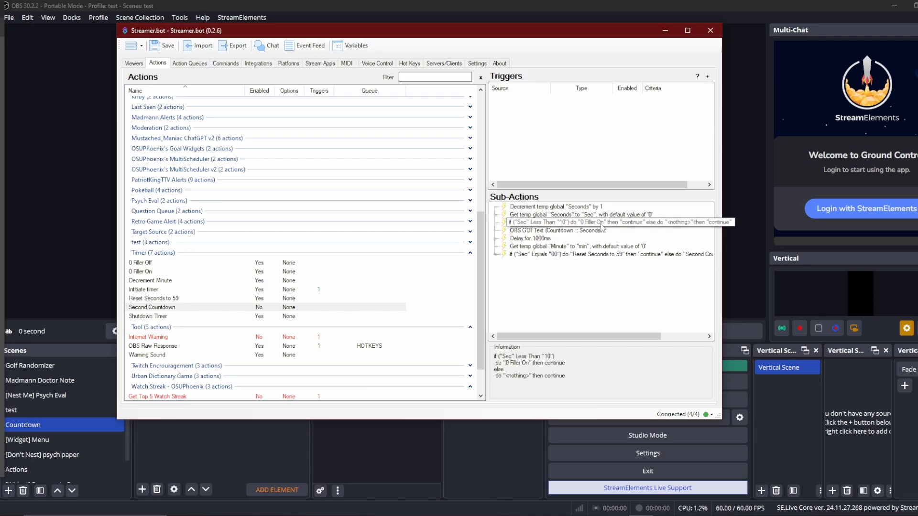
# - Show and hide the 0 second text source in the Countdown scene to demonstrate the zero filler
pyautogui.click(475, 302)
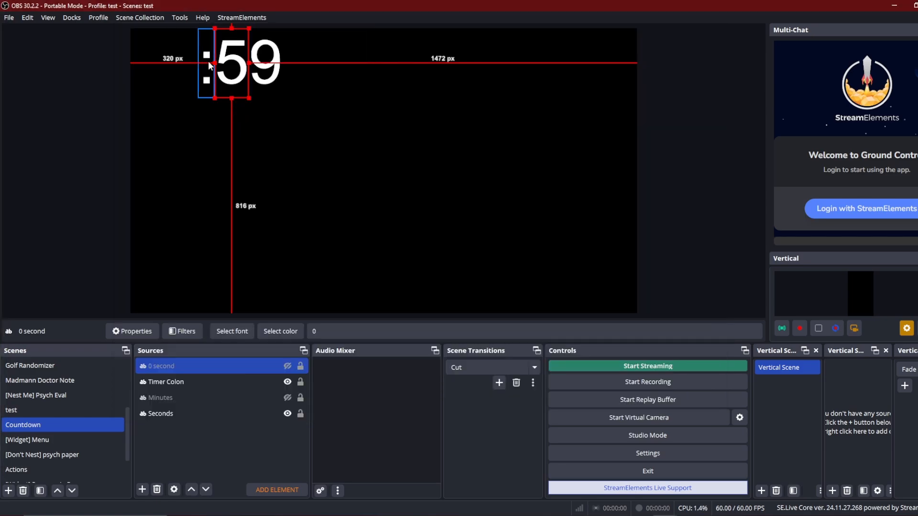
pyautogui.click(287, 366)
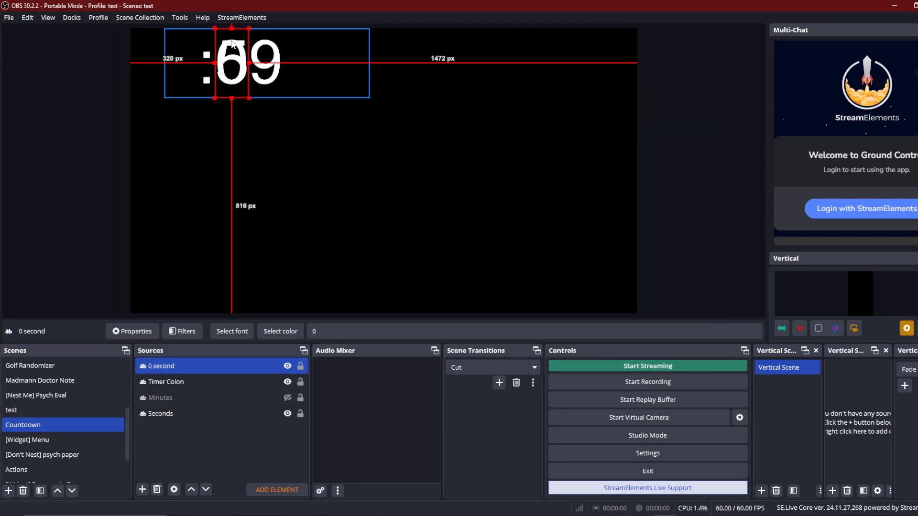
pyautogui.click(287, 366)
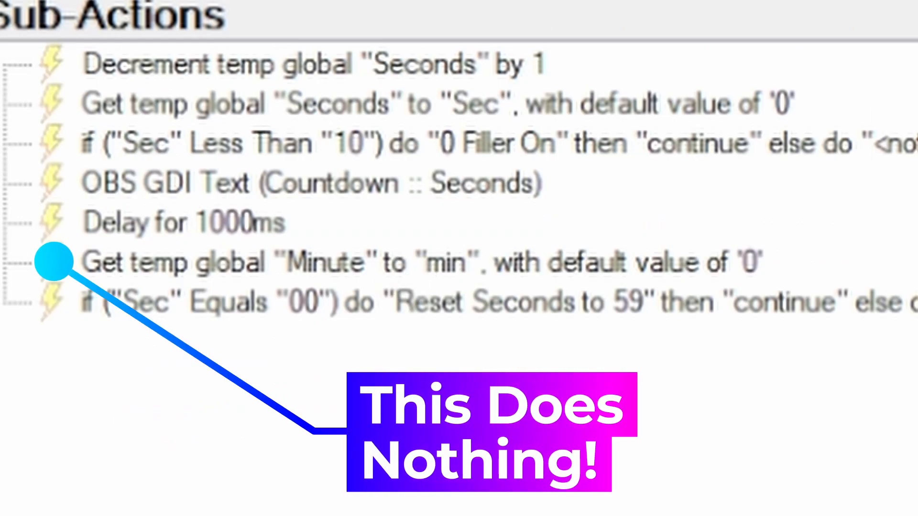
# - Examine the Reset Seconds to 59 action's minute check and minute decrement sub-actions
pyautogui.click(485, 268)
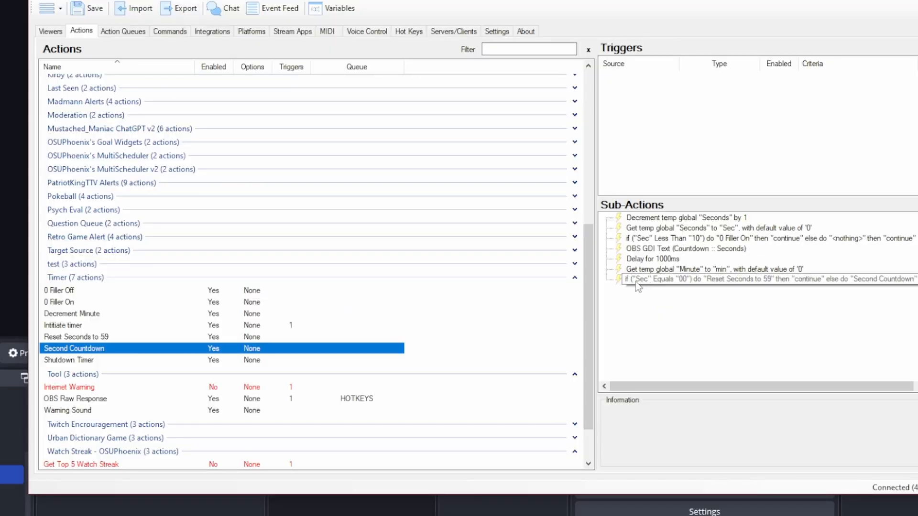
pyautogui.doubleClick(658, 281)
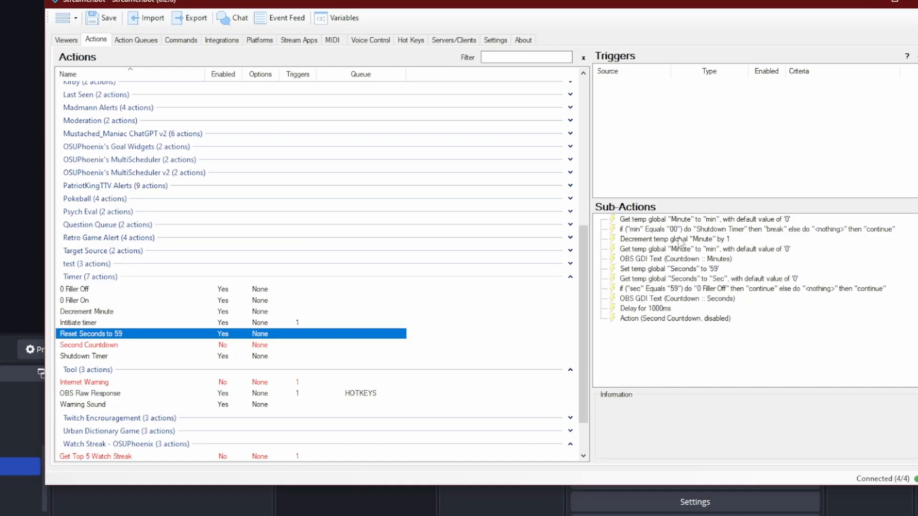
pyautogui.click(659, 220)
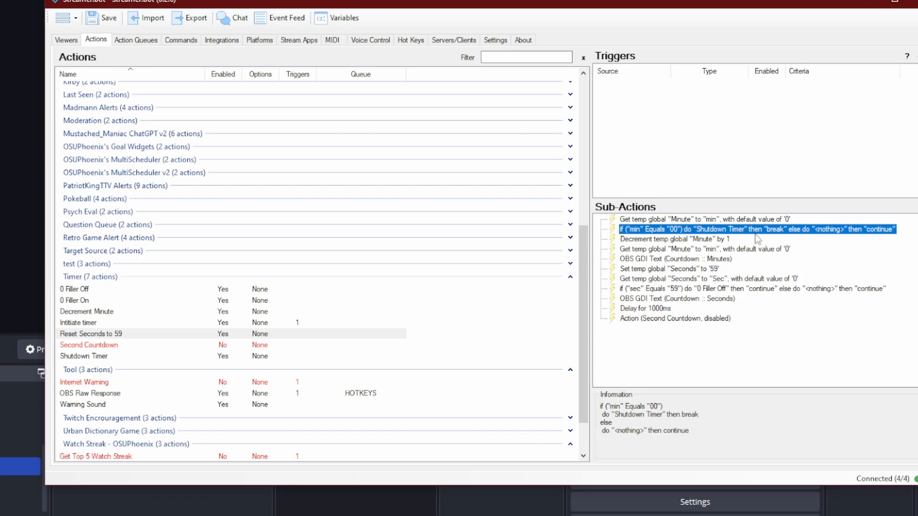
pyautogui.click(661, 242)
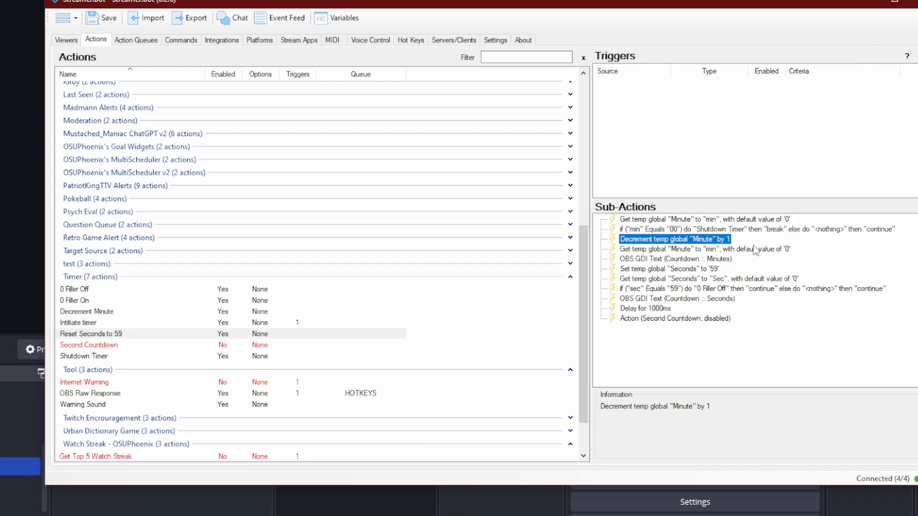
# - Review the Minutes GDI Text, Set Seconds to 59 and Get Seconds sub-actions of Reset Seconds to 59
pyautogui.doubleClick(698, 259)
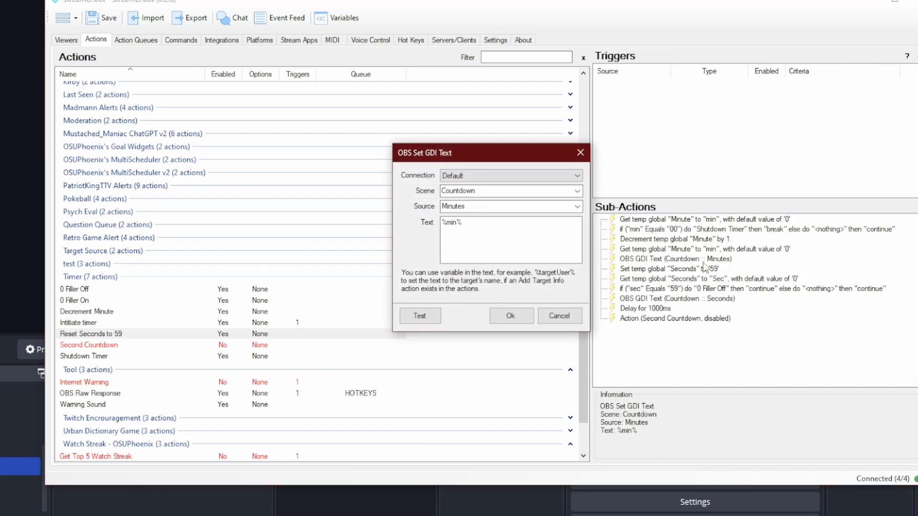
pyautogui.click(559, 314)
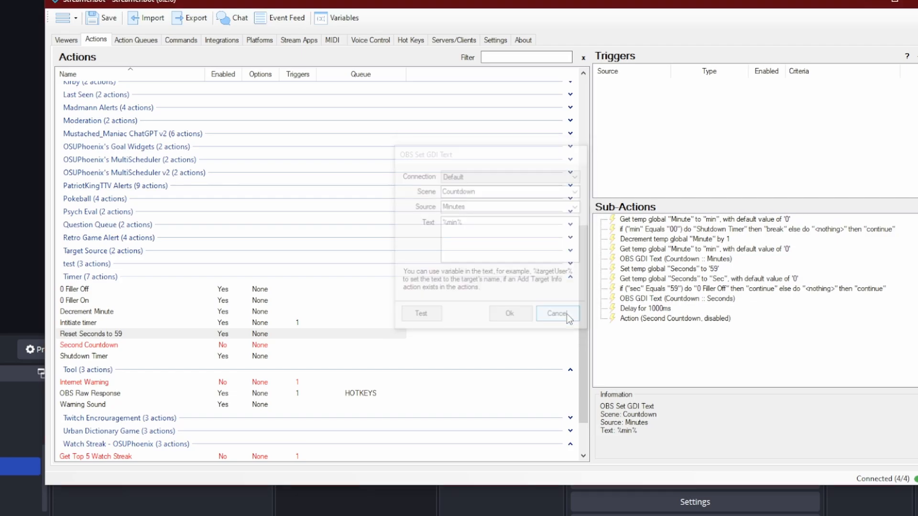
pyautogui.click(630, 270)
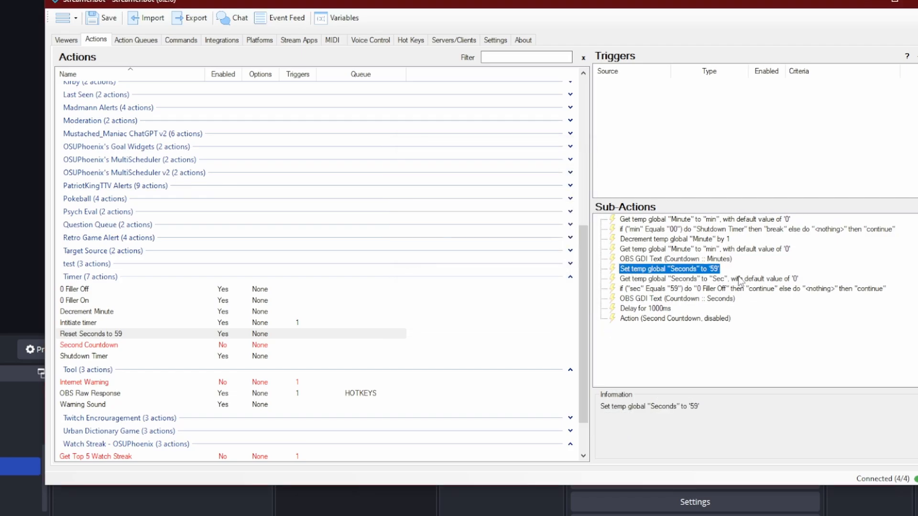
pyautogui.click(647, 280)
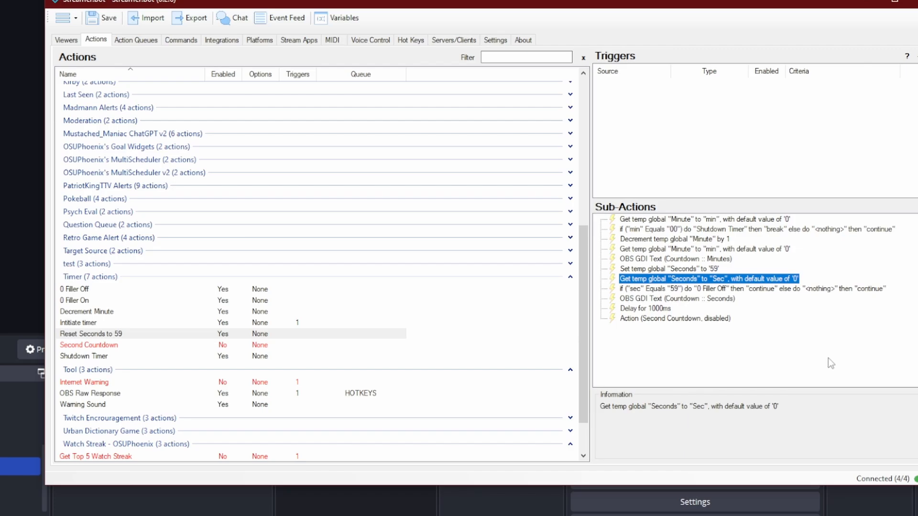
pyautogui.doubleClick(678, 269)
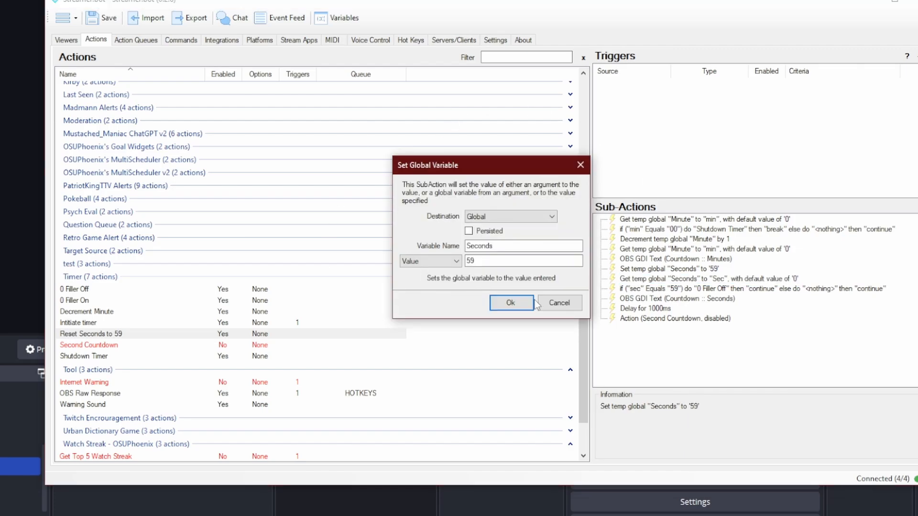
pyautogui.click(566, 309)
pyautogui.doubleClick(736, 279)
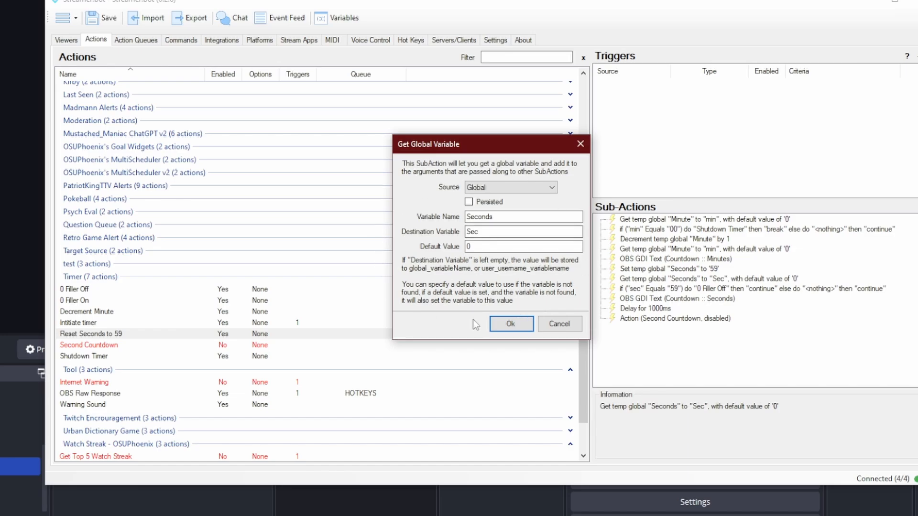
pyautogui.click(566, 325)
# - Review the 59-second filler condition, Seconds GDI Text, delay and Second Countdown action sub-actions
pyautogui.click(630, 289)
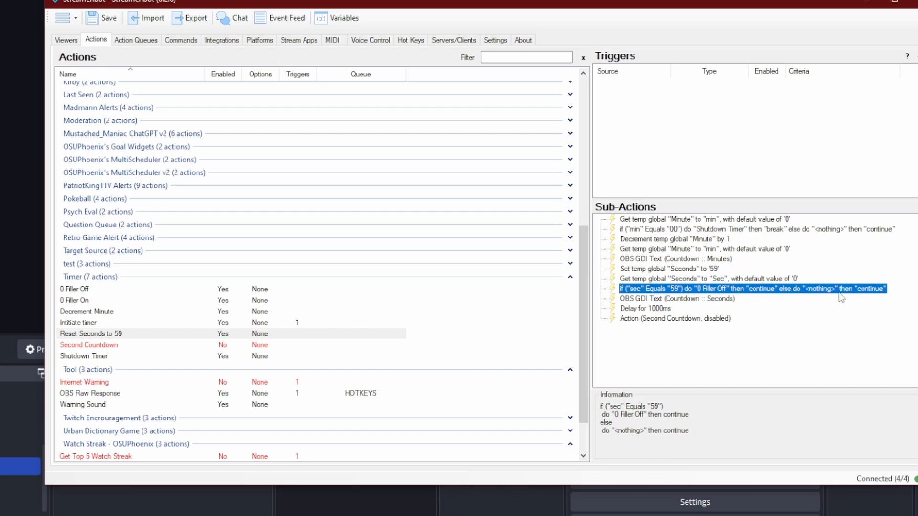
pyautogui.doubleClick(699, 300)
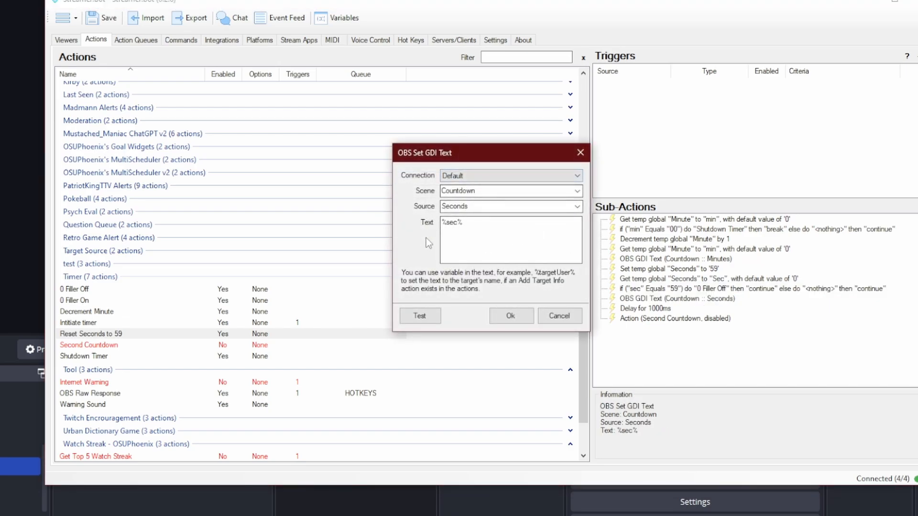
pyautogui.click(559, 317)
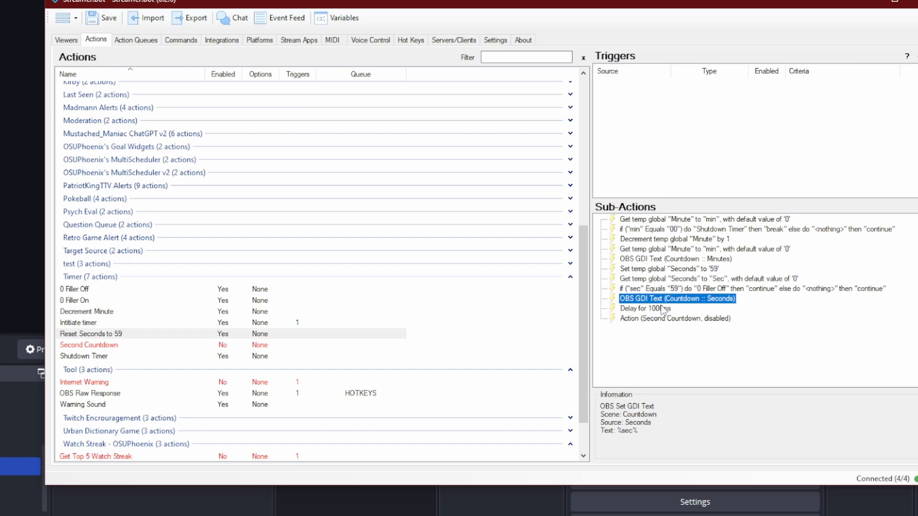
pyautogui.click(661, 308)
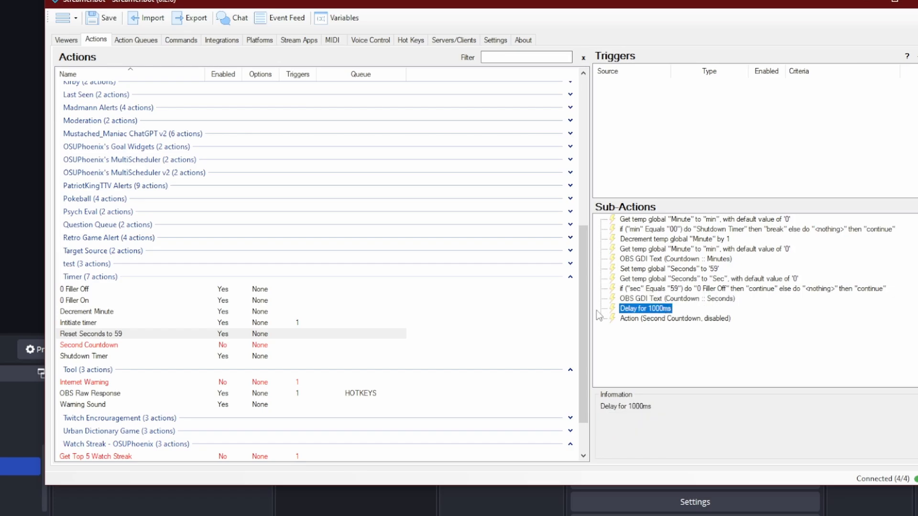
pyautogui.click(719, 318)
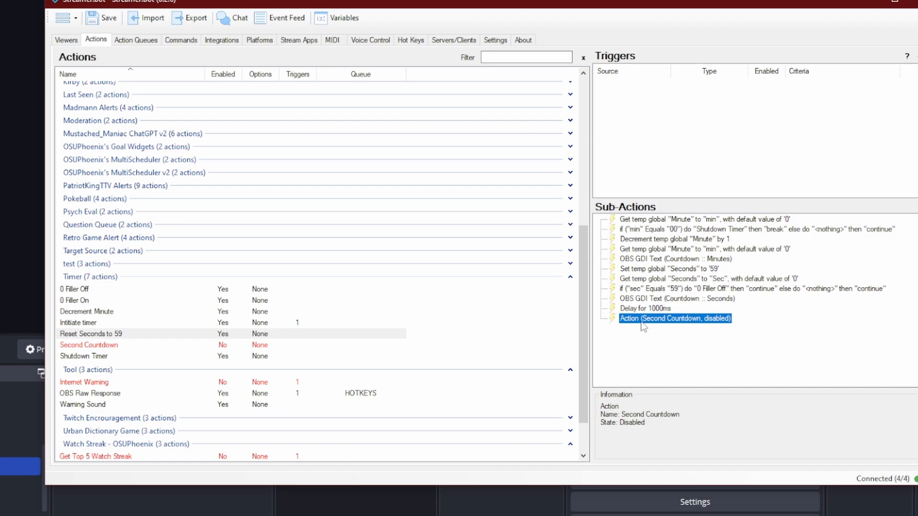
pyautogui.doubleClick(643, 322)
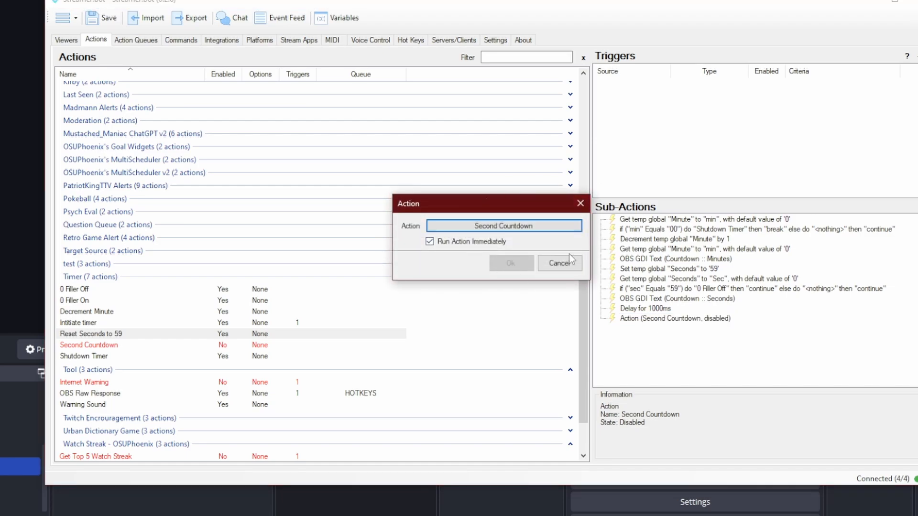
pyautogui.click(559, 264)
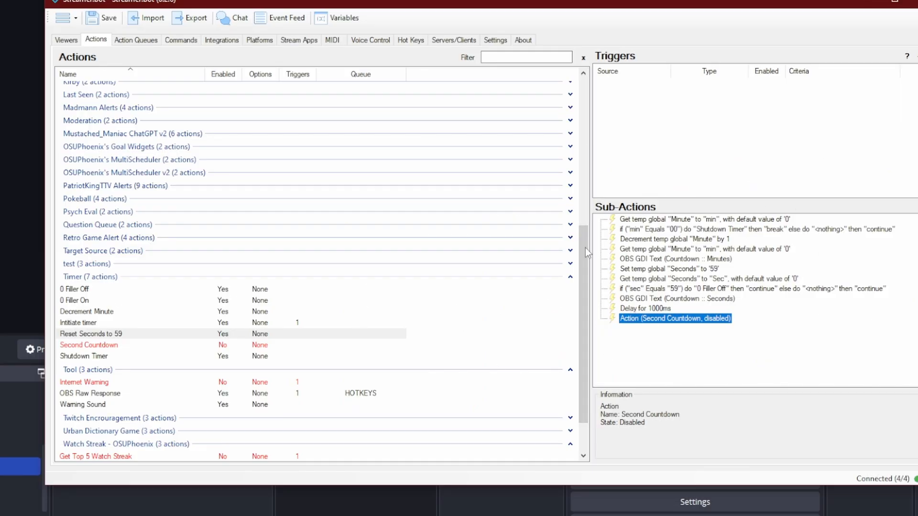
# - Switch between the Second Countdown and Reset Seconds to 59 actions to compare their sub-actions
pyautogui.click(97, 345)
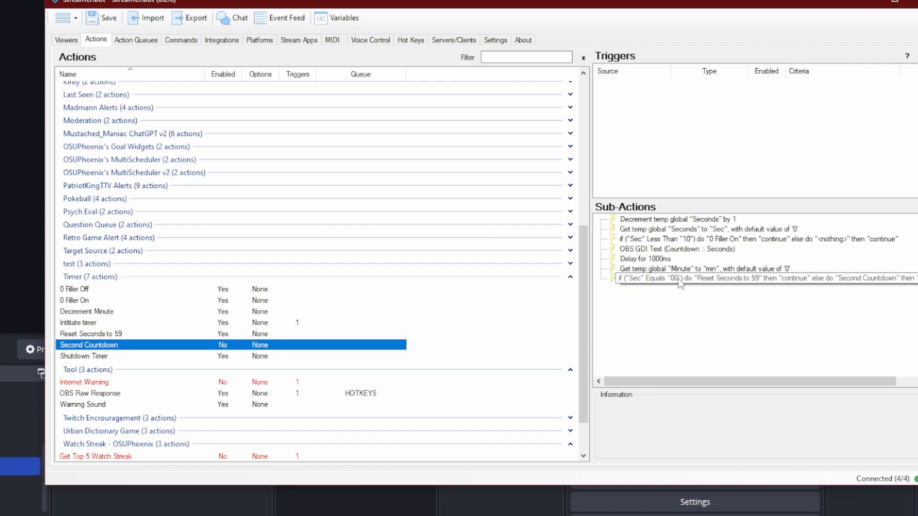
pyautogui.click(120, 333)
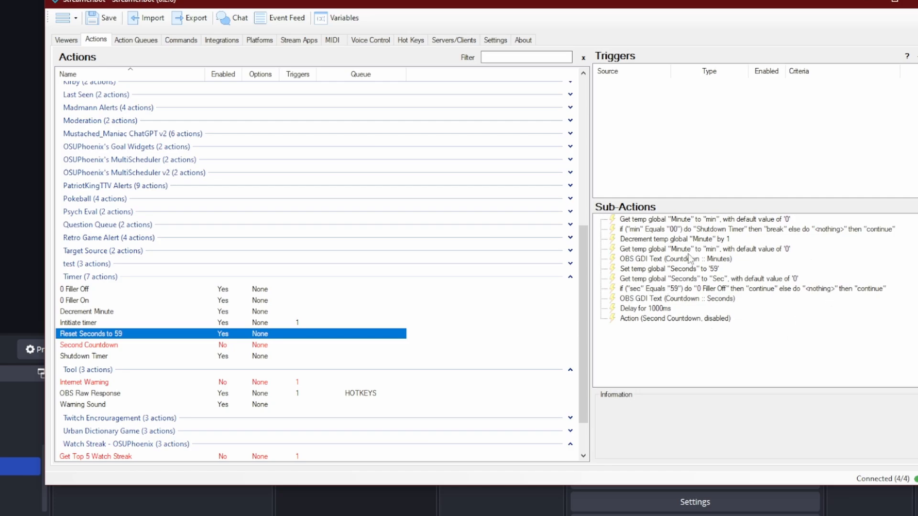
pyautogui.click(106, 348)
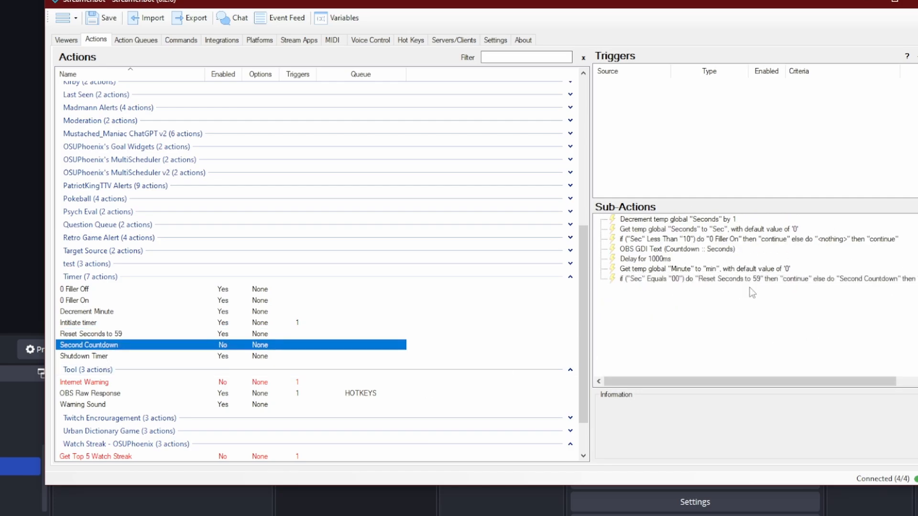
pyautogui.click(99, 334)
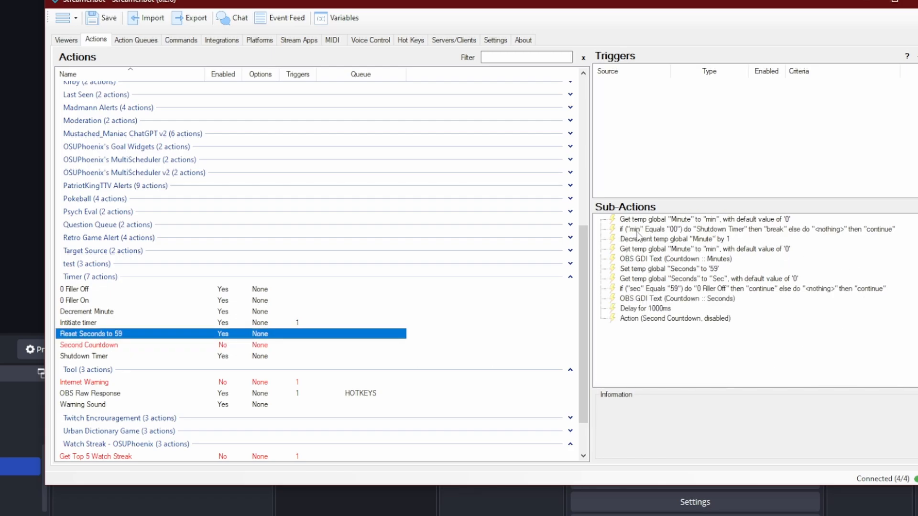
pyautogui.click(637, 230)
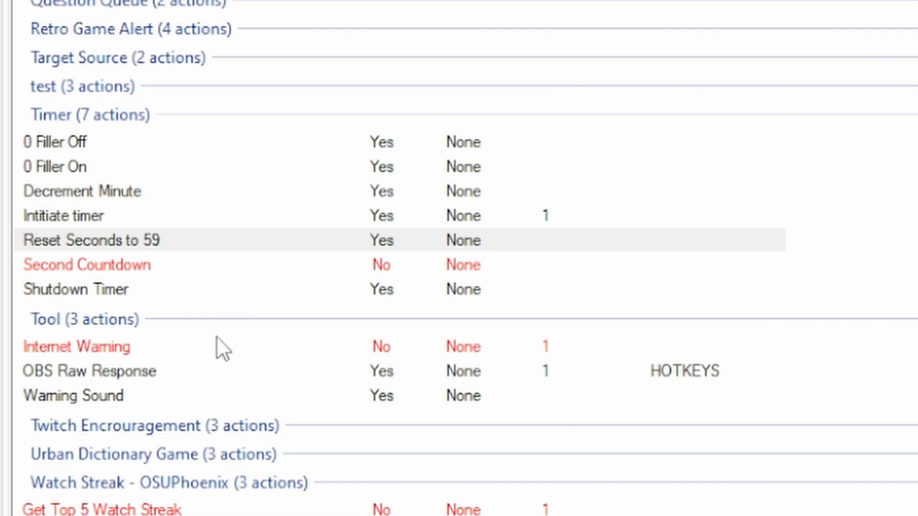
# - Open the Shutdown Timer action's Set Action State sub-action for Second Countdown and close it
pyautogui.click(103, 292)
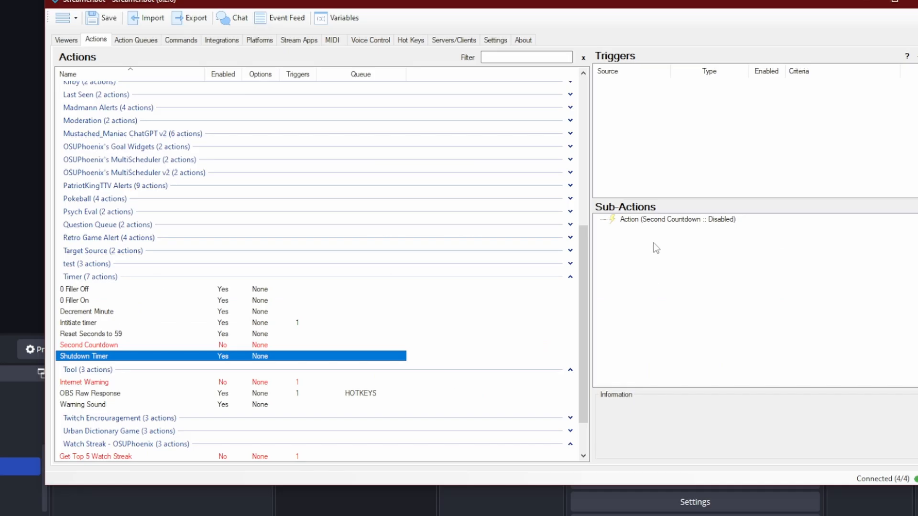
pyautogui.doubleClick(645, 220)
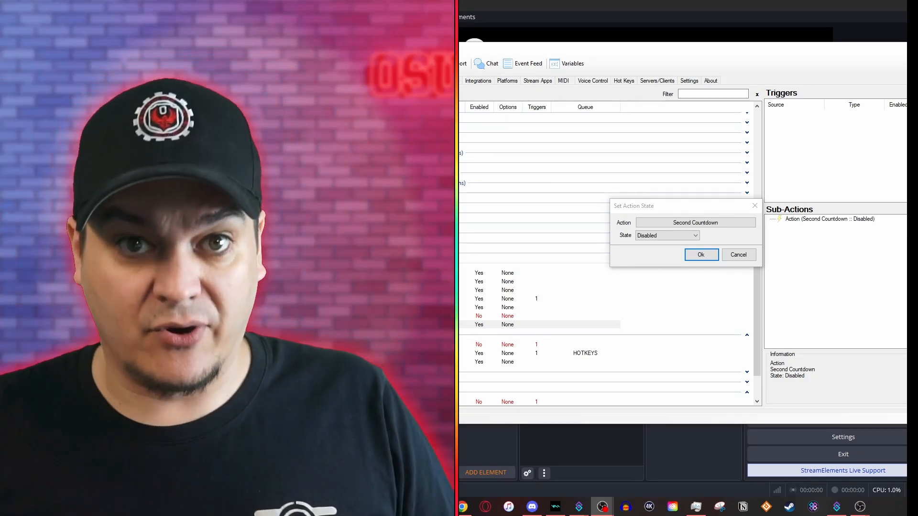
pyautogui.press('Return')
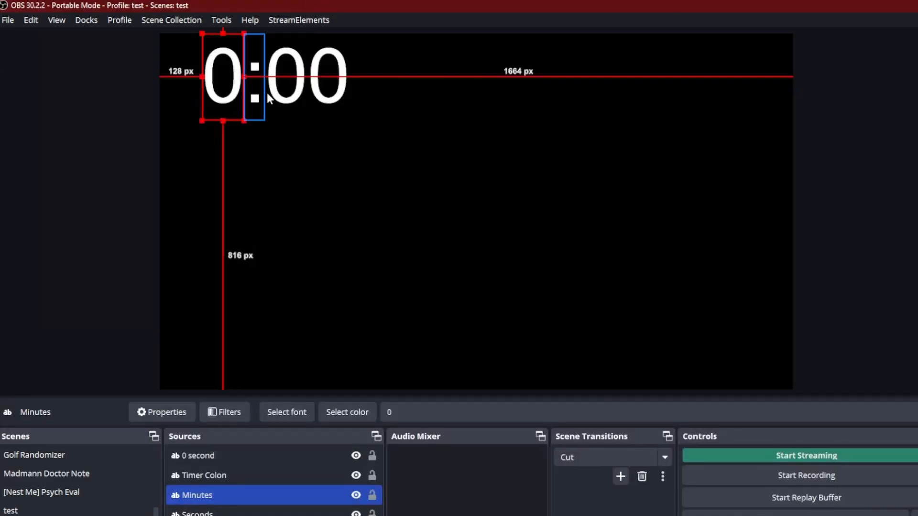
pyautogui.click(284, 96)
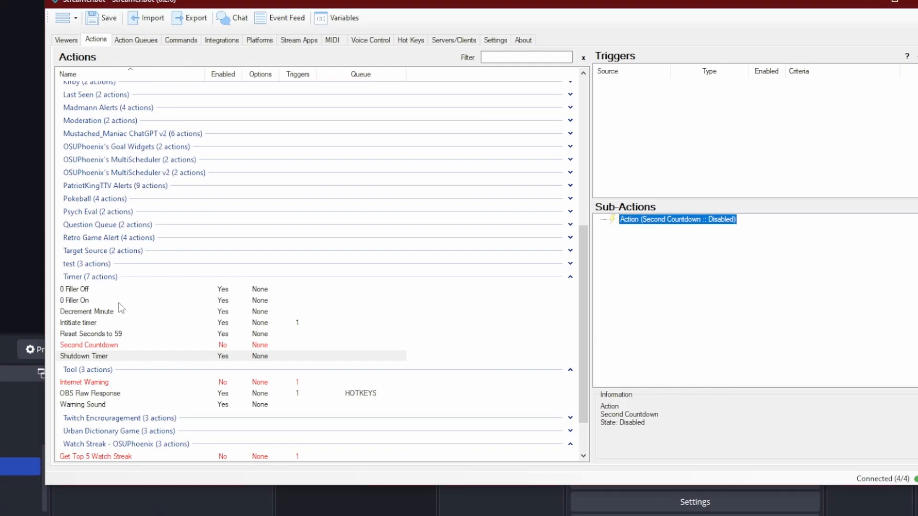
# - Inspect the visibility sub-actions of the 0 Filler On and 0 Filler Off actions
pyautogui.click(89, 300)
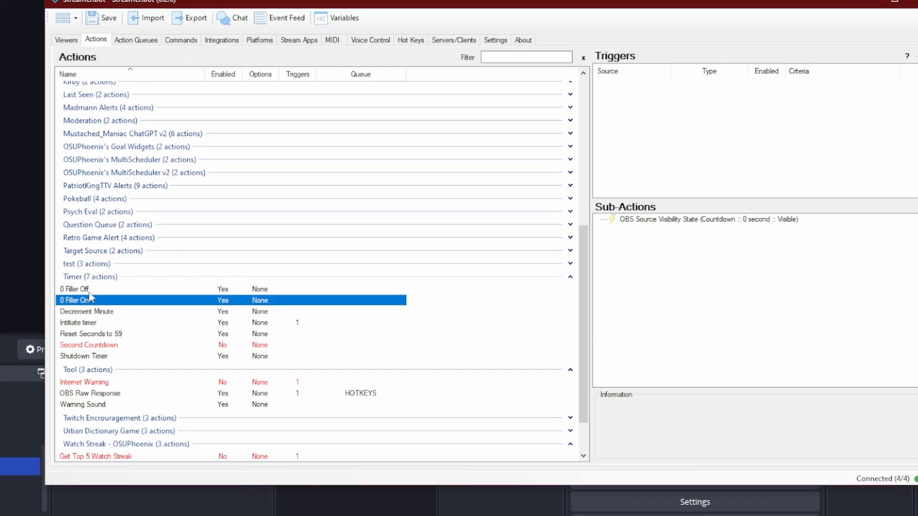
pyautogui.click(98, 289)
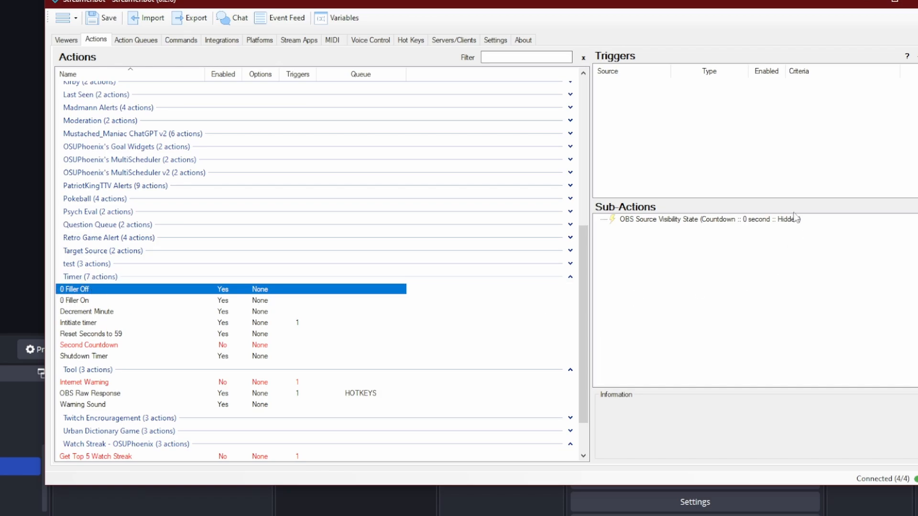
pyautogui.press('Down')
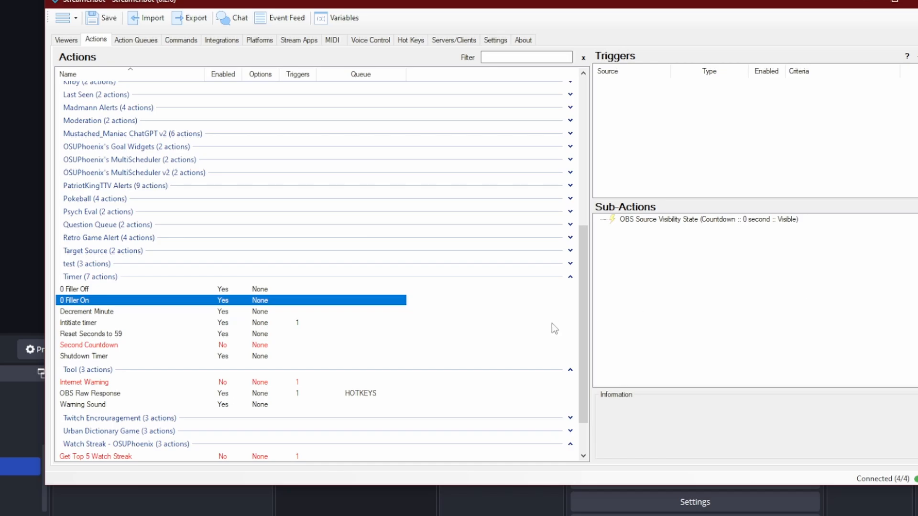
# - Test the Initiate timer action by firing its Core trigger
pyautogui.click(92, 323)
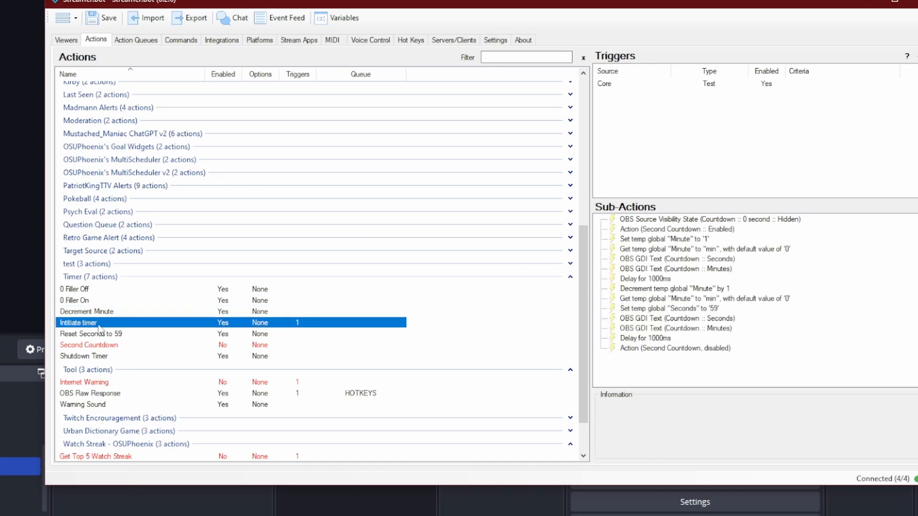
pyautogui.click(725, 85)
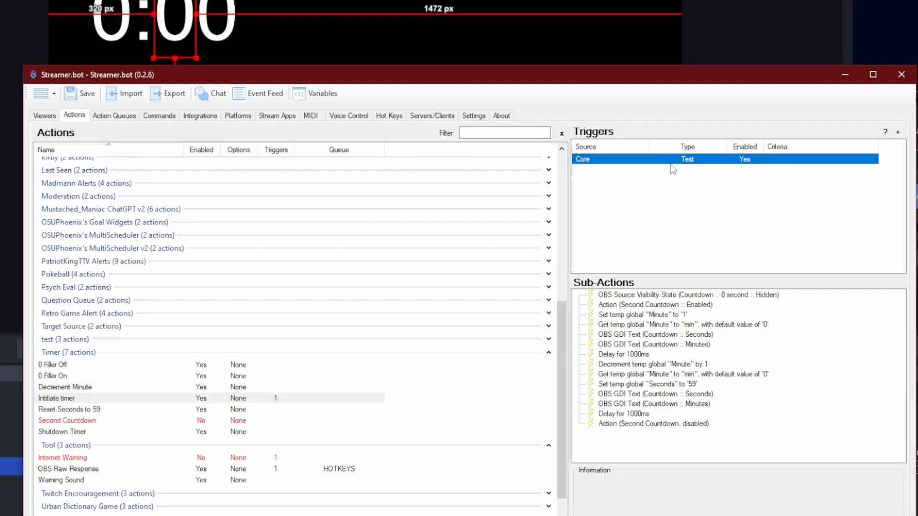
pyautogui.rightClick(702, 83)
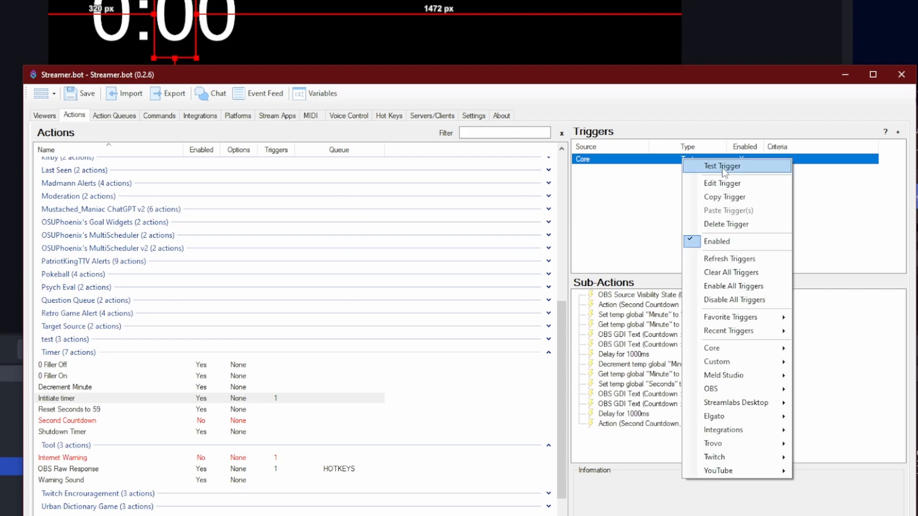
pyautogui.click(724, 167)
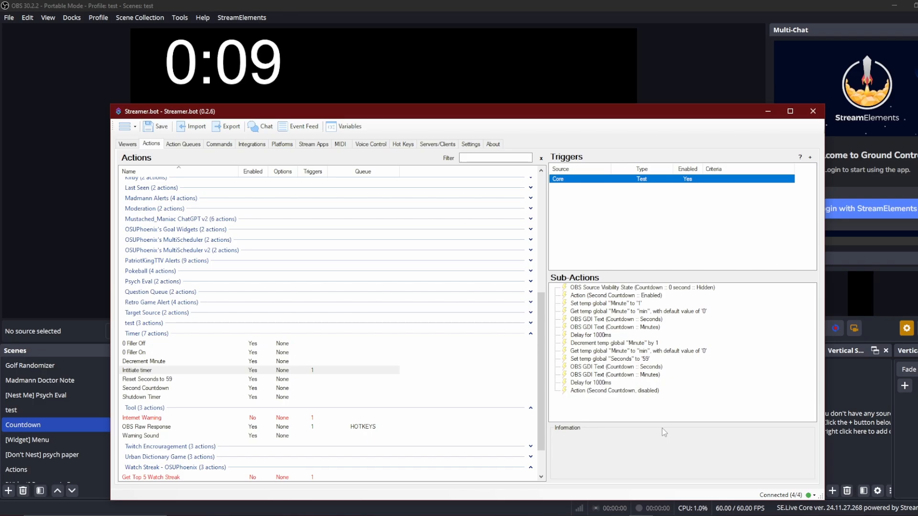
# - Watch the countdown run in the OBS preview, selecting the timer's text sources as it ticks down
pyautogui.click(232, 65)
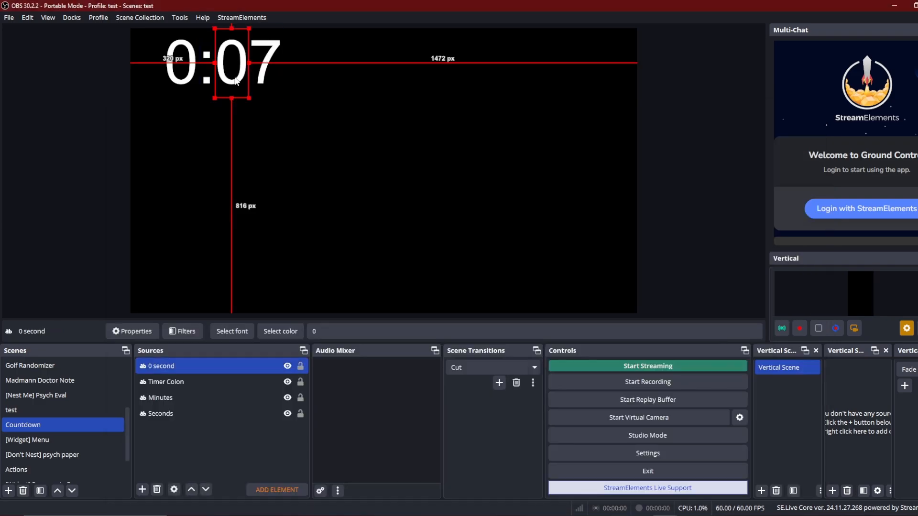
pyautogui.click(273, 70)
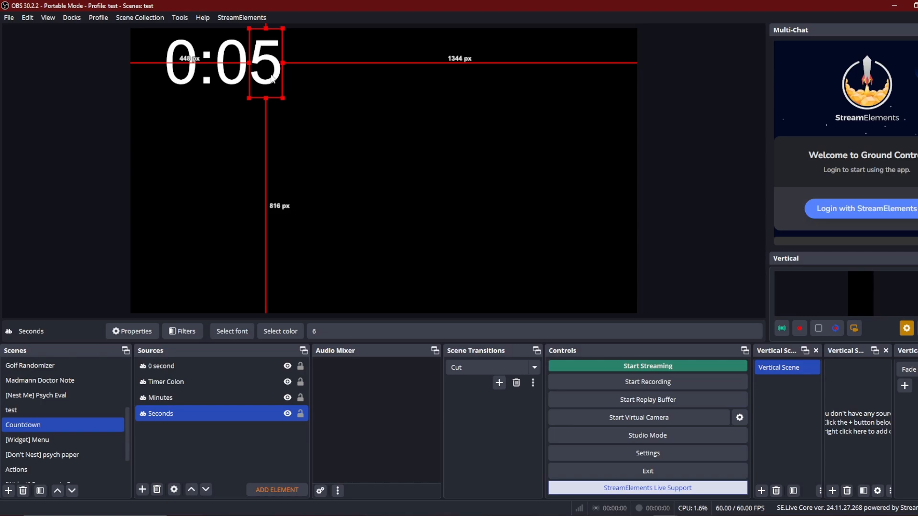
pyautogui.click(232, 67)
pyautogui.click(304, 121)
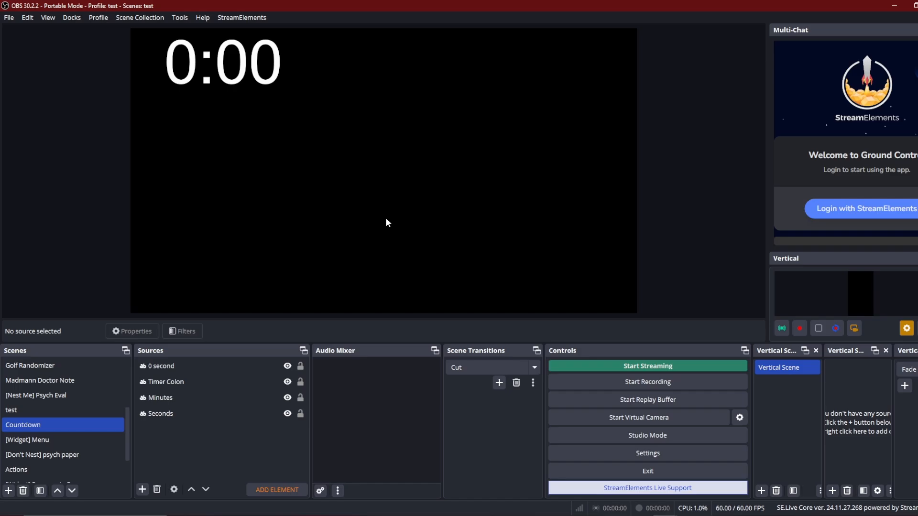
# - Return to Streamer.bot and review the sub-actions of the Reset Seconds to 59 and Shutdown Timer actions
pyautogui.click(641, 515)
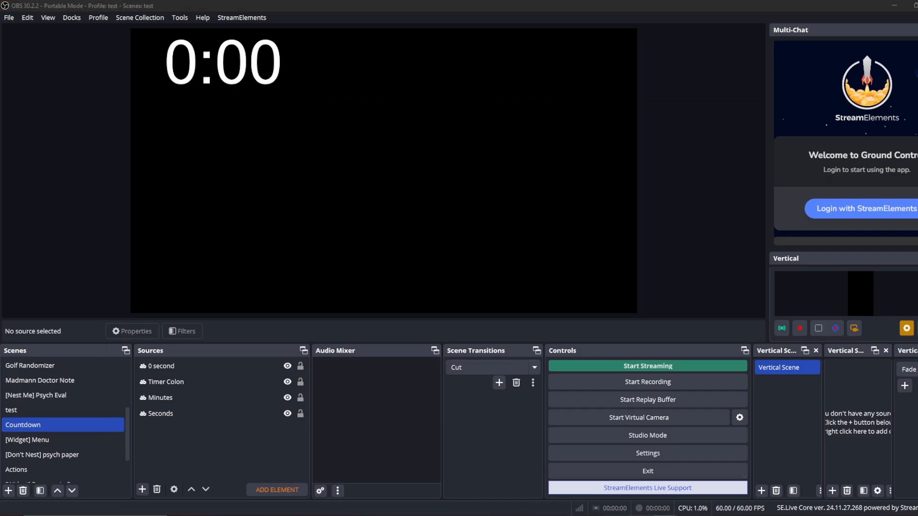
pyautogui.moveTo(591, 118); pyautogui.dragTo(636, 71)
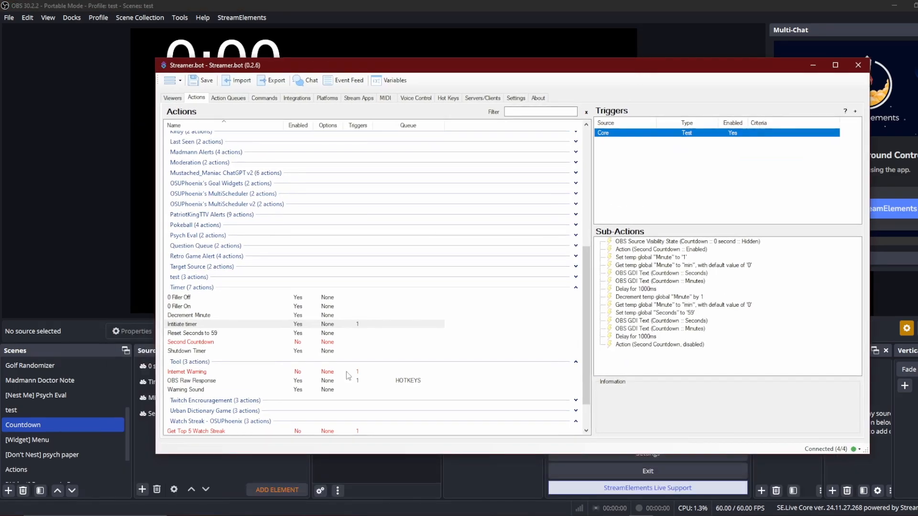
pyautogui.click(211, 333)
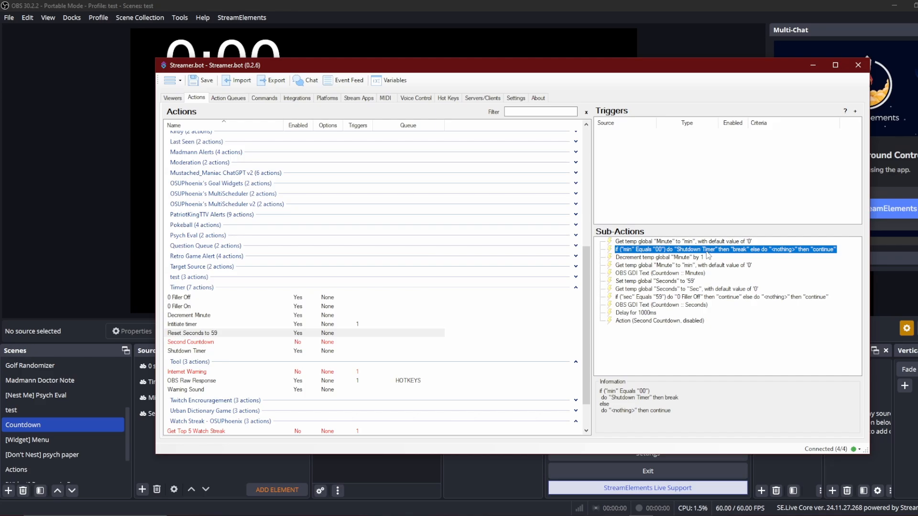
pyautogui.click(208, 351)
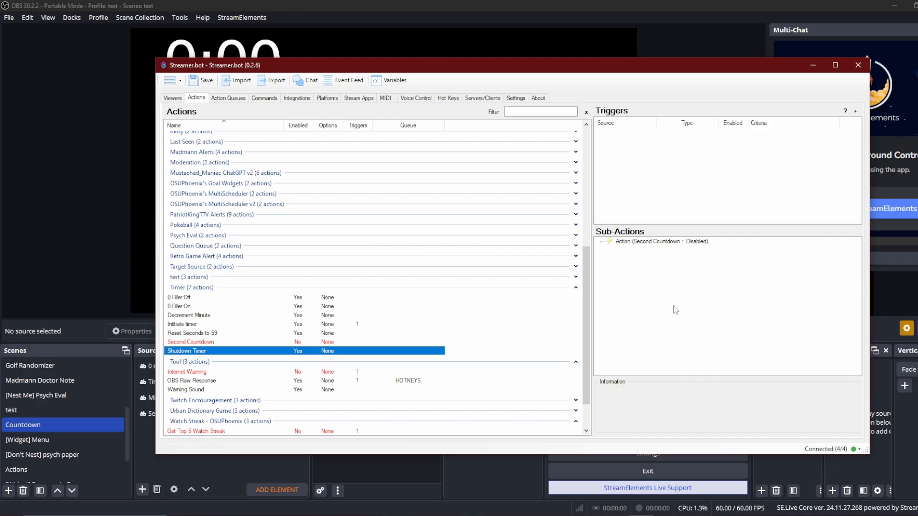